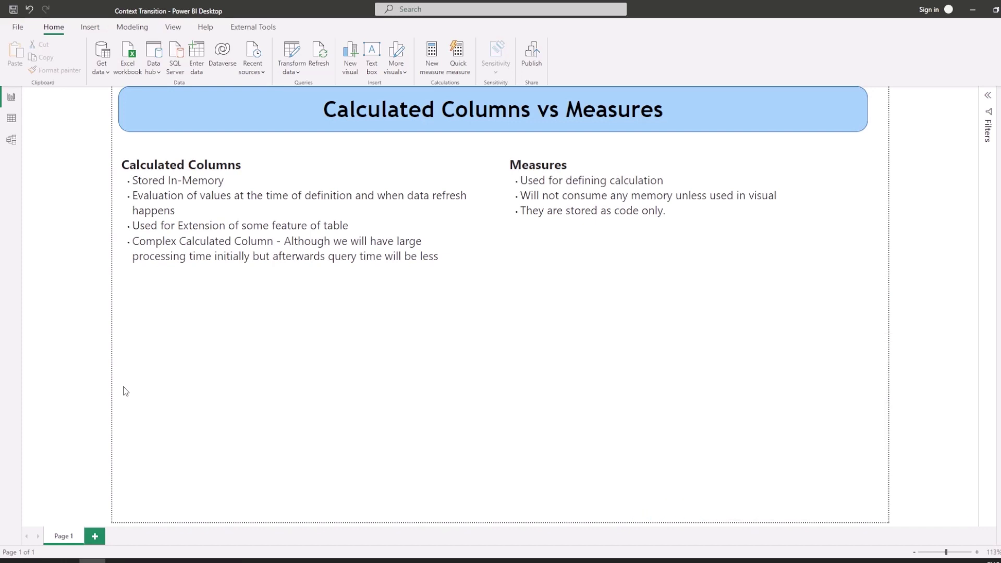
Review the notes comparing how calculated columns and measures are stored, evaluated and used
{"action": "left_click", "coordinate": [168, 303]}
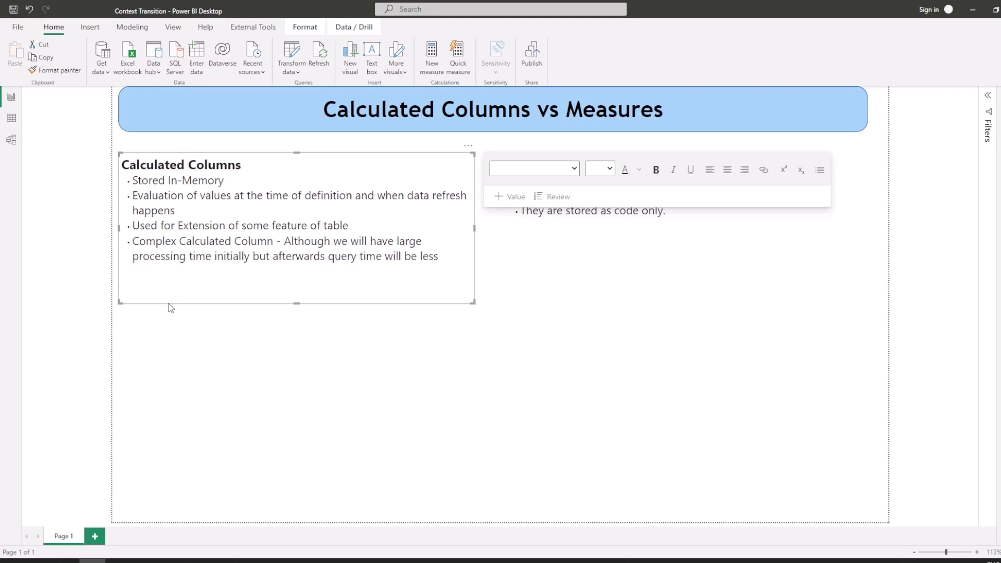
{"action": "left_click", "coordinate": [233, 185]}
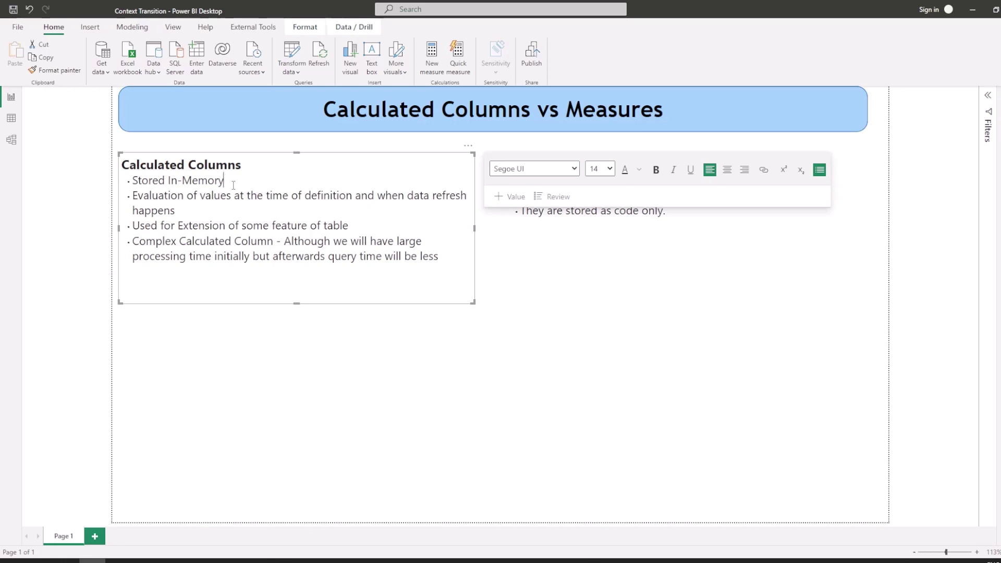
{"action": "mouse_move", "coordinate": [132, 195]}
{"action": "left_mouse_down"}
{"action": "mouse_move", "coordinate": [175, 183]}
{"action": "mouse_move", "coordinate": [130, 180]}
{"action": "left_mouse_up"}
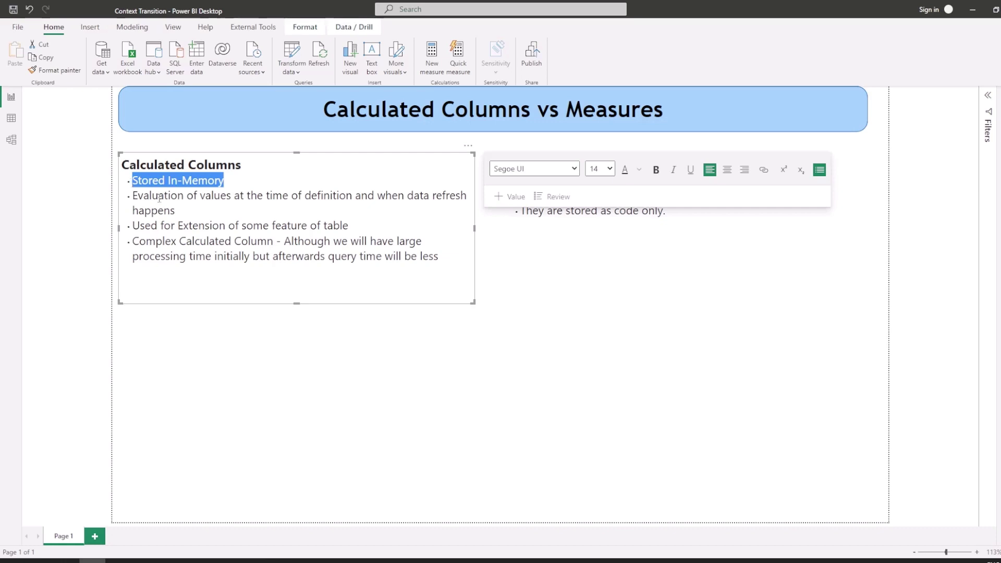
{"action": "left_click", "coordinate": [505, 263]}
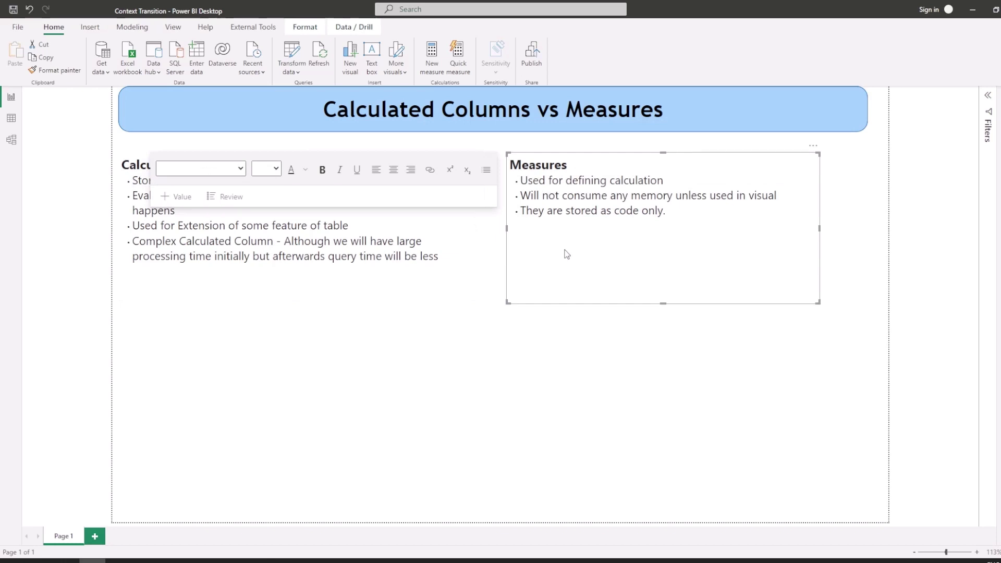
{"action": "left_click", "coordinate": [505, 399]}
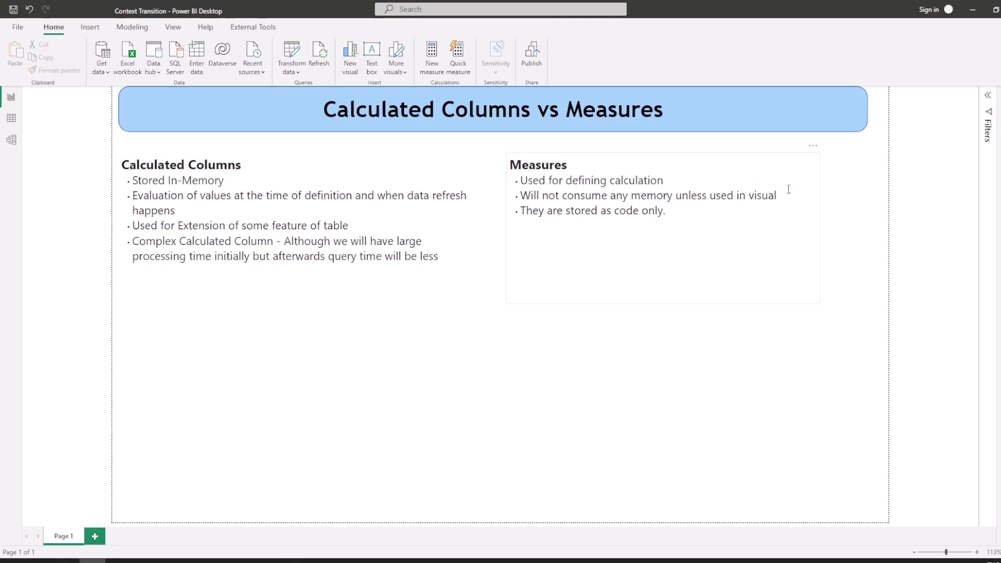
{"action": "left_click_drag", "start_coordinate": [776, 196], "coordinate": [520, 195]}
{"action": "left_click", "coordinate": [663, 440]}
{"action": "left_click_drag", "start_coordinate": [666, 211], "coordinate": [565, 211]}
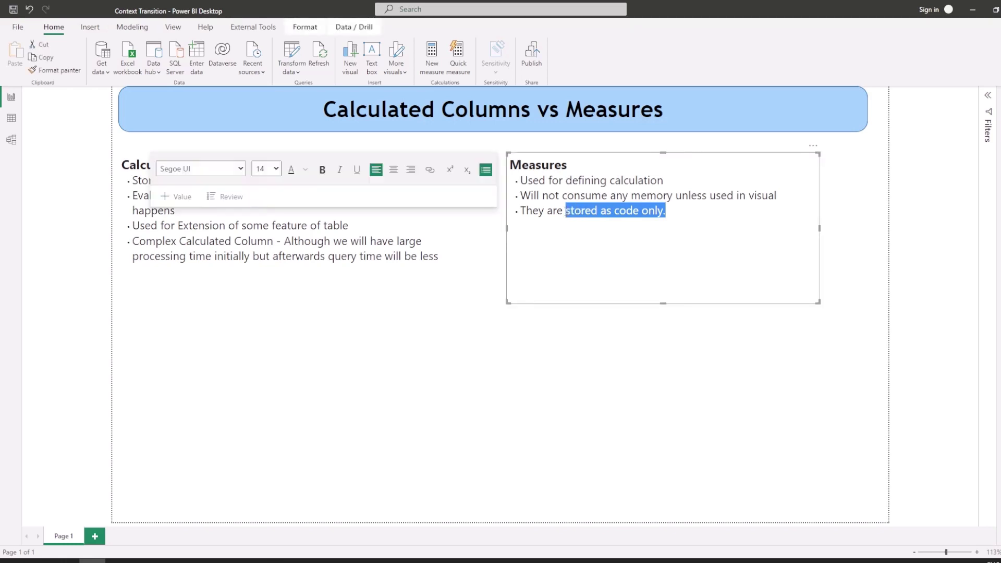
{"action": "left_click", "coordinate": [637, 284]}
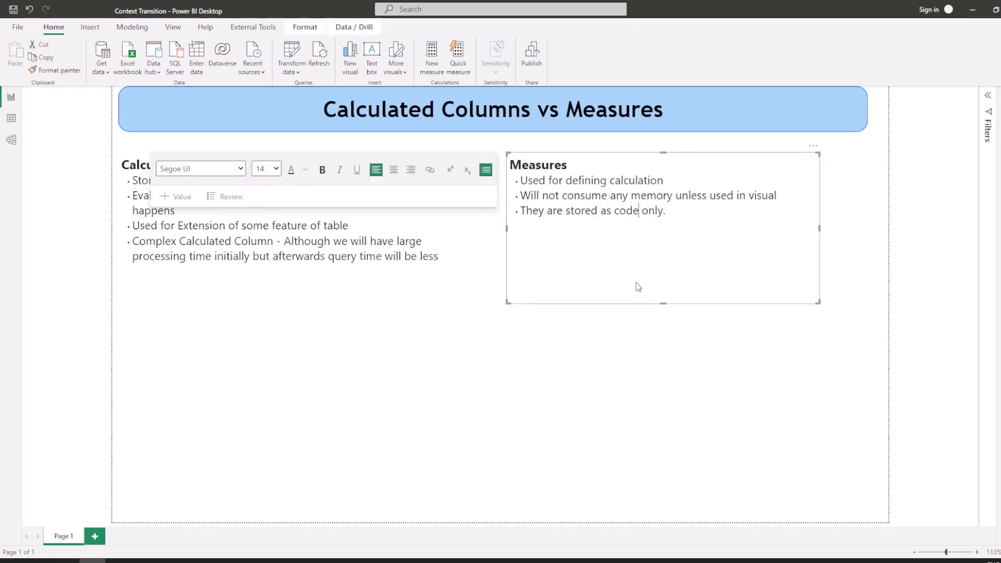
{"action": "left_click", "coordinate": [624, 383]}
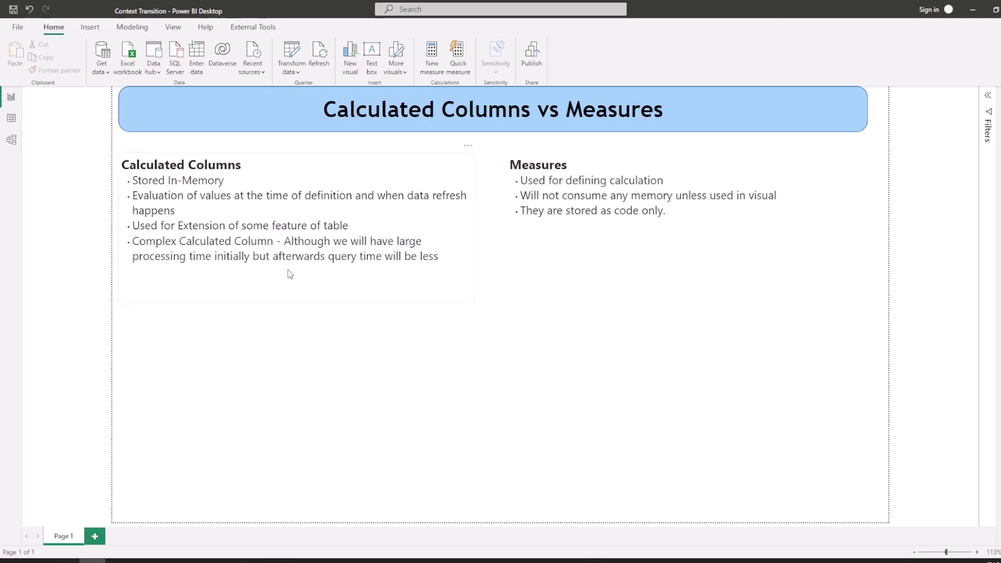
{"action": "left_click_drag", "start_coordinate": [175, 210], "coordinate": [131, 204]}
{"action": "left_click", "coordinate": [344, 391]}
Examine the data model's table relationships, with the properties and field list collapsed to widen the diagram
{"action": "left_click", "coordinate": [9, 143]}
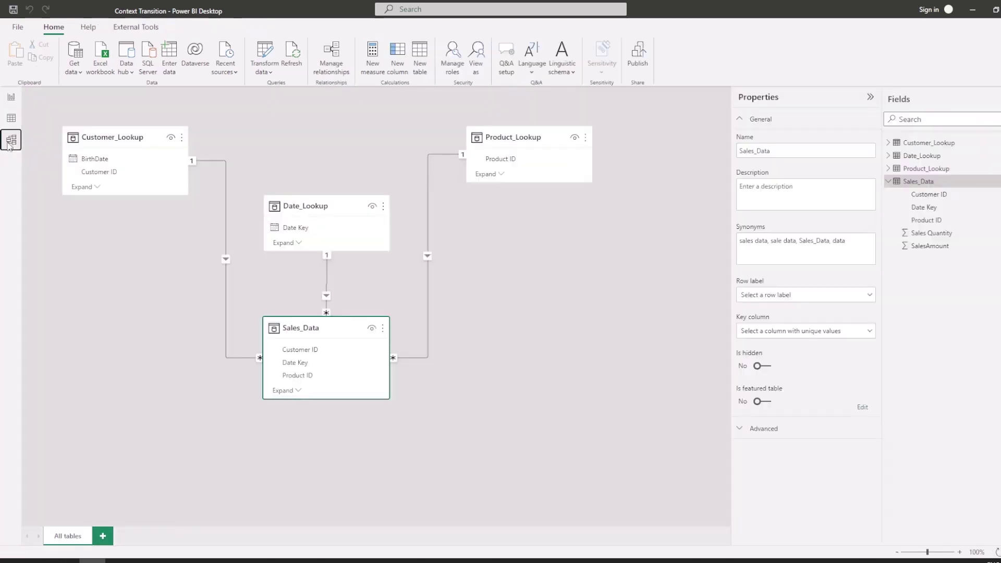
{"action": "left_click", "coordinate": [869, 98]}
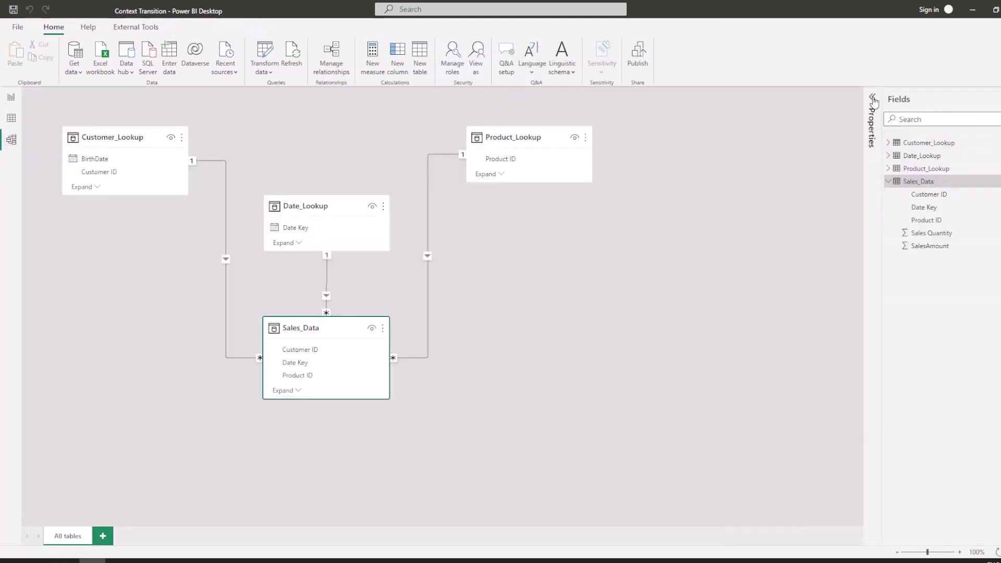
{"action": "left_click", "coordinate": [988, 99]}
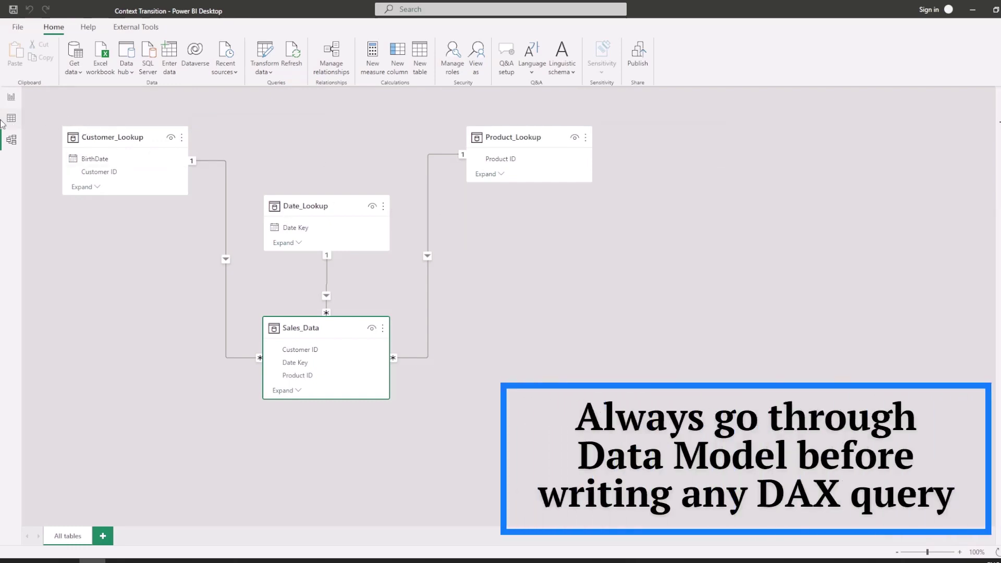
Add a calculated column to the Sales_Data table with the expression SUM(Sales_Data[SalesAmount])
{"action": "left_click", "coordinate": [9, 121]}
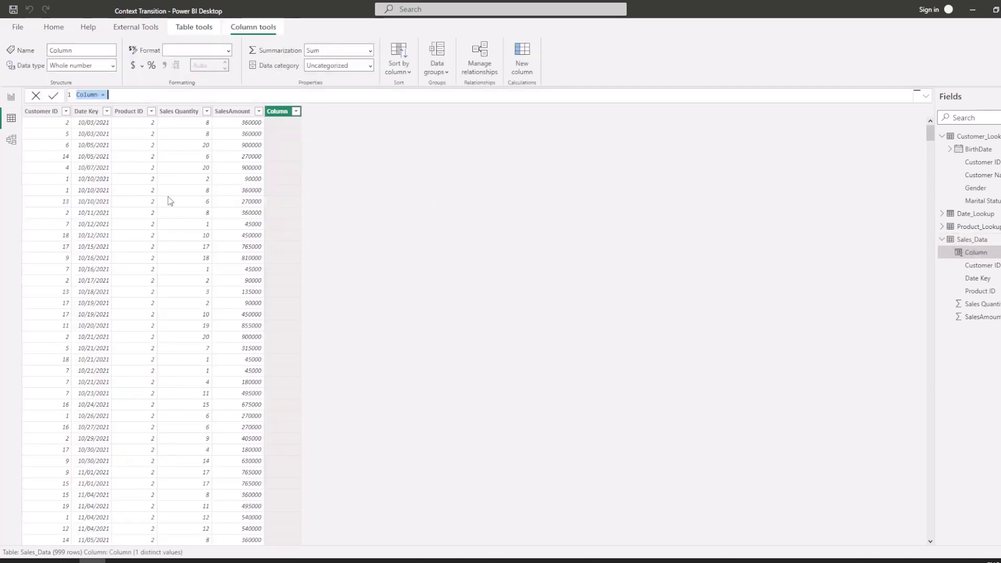
{"action": "left_click", "coordinate": [113, 94]}
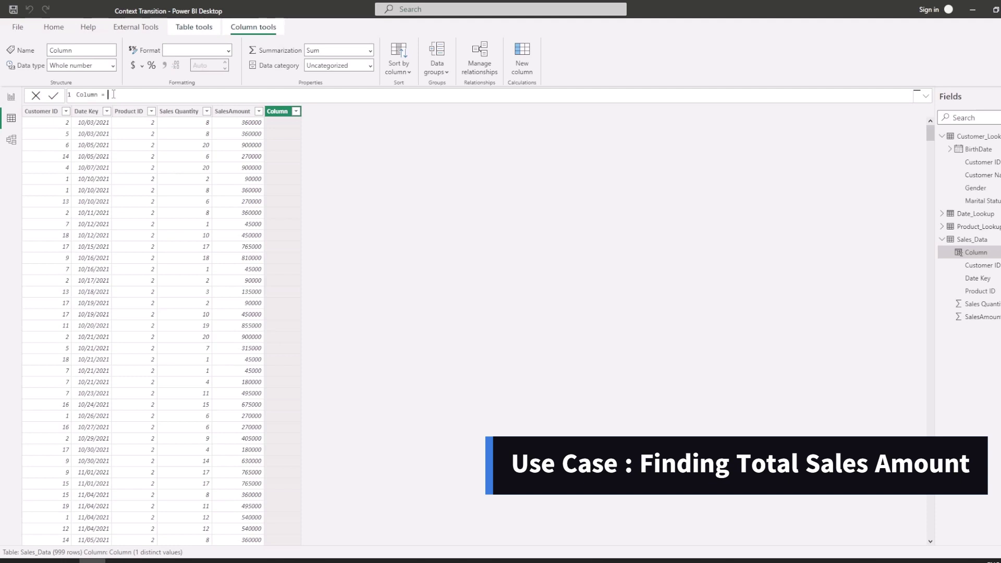
{"action": "type", "text": "SUM("}
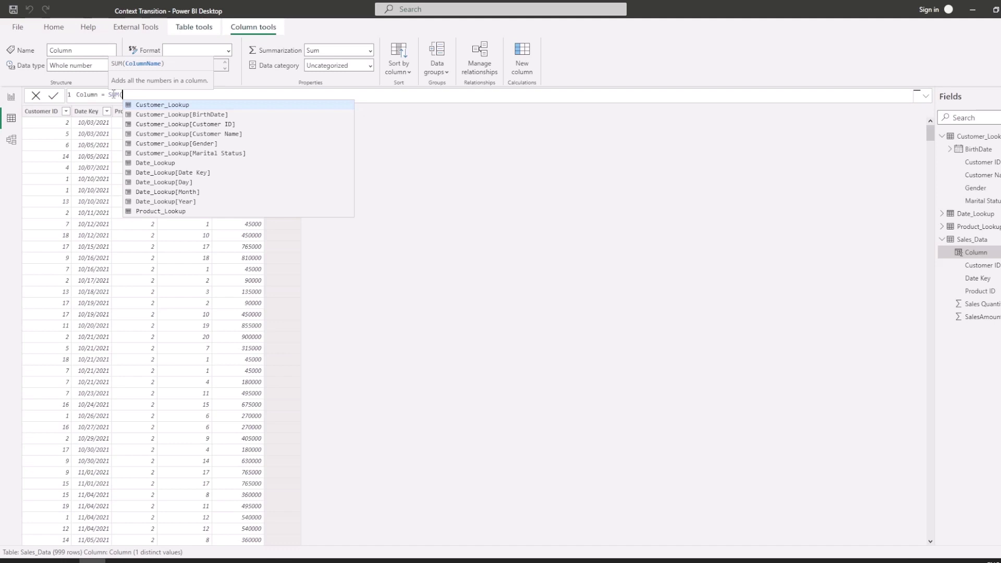
{"action": "type", "text": "Sal"}
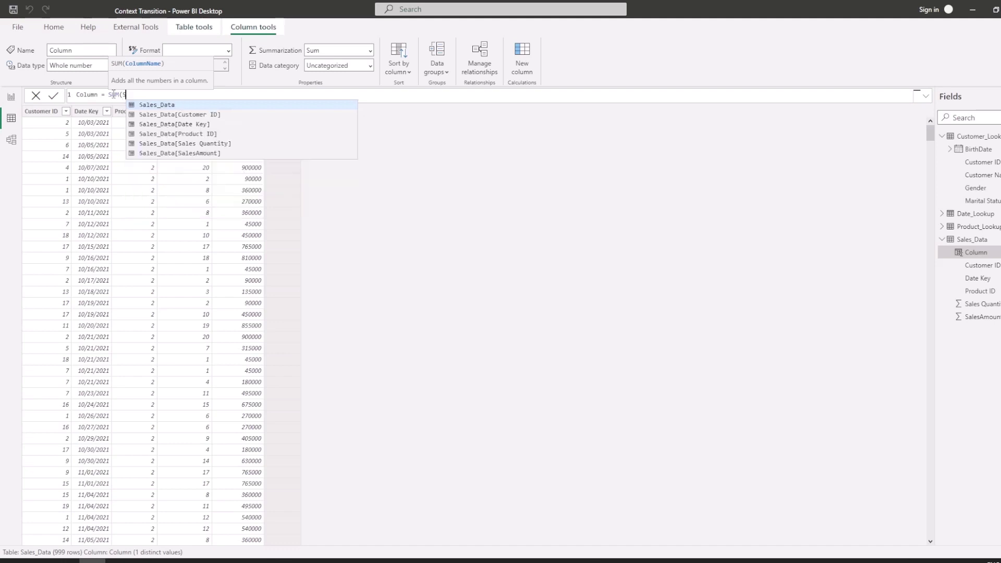
{"action": "key", "text": "Down"}
{"action": "key", "text": "Down"}
{"action": "key", "text": "Down"}
{"action": "key", "text": "Down"}
{"action": "key", "text": "Down"}
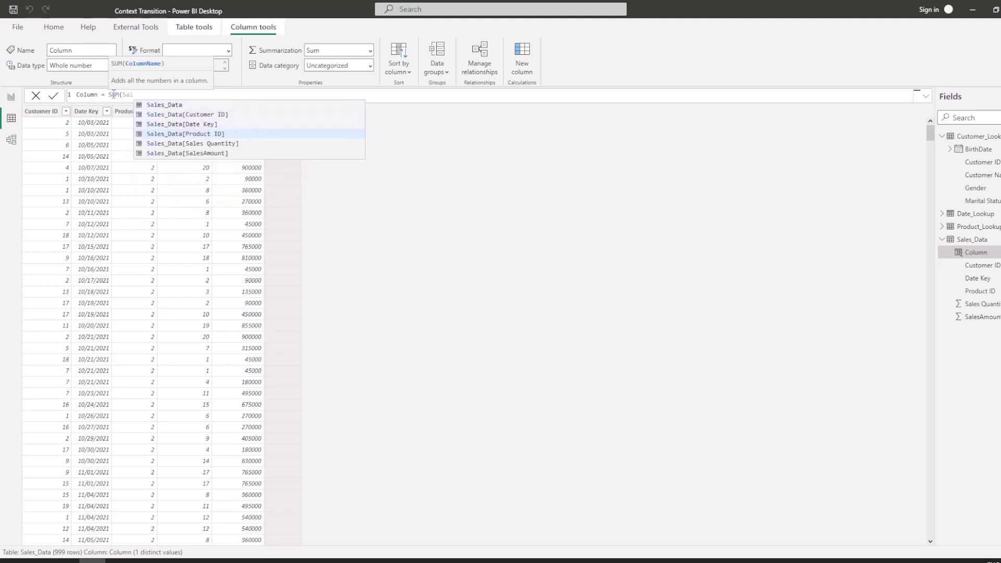
{"action": "key", "text": "Tab"}
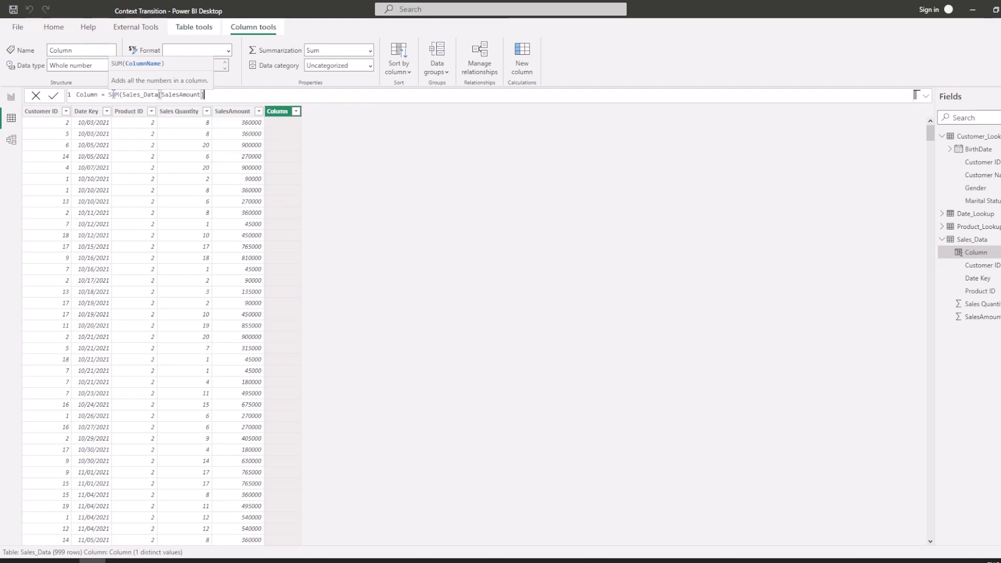
{"action": "type", "text": ")"}
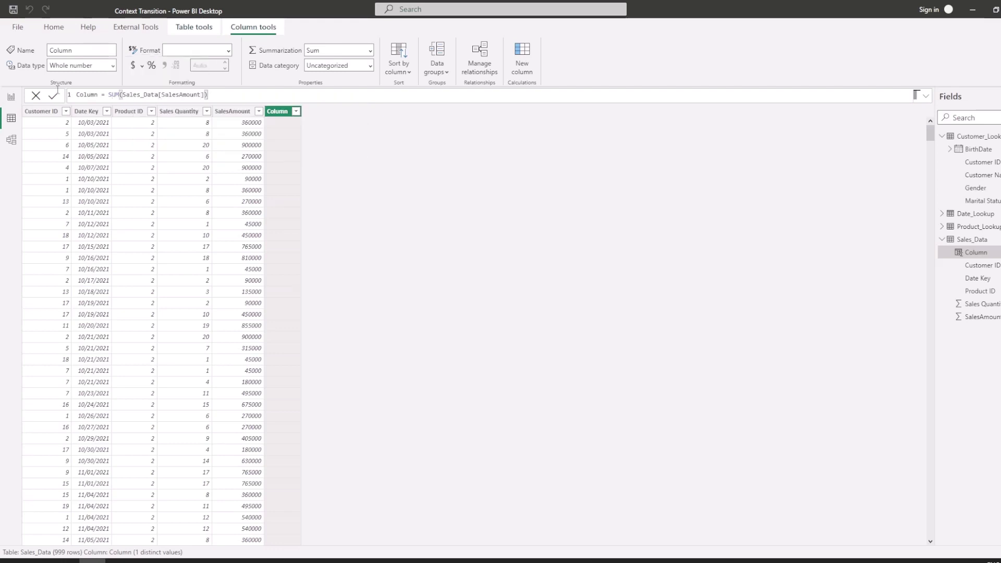
Name the new calculated column Sum_of_Column and commit its formula
{"action": "double_click", "coordinate": [91, 95]}
{"action": "type", "text": "Summ"}
{"action": "key", "text": "BackSpace"}
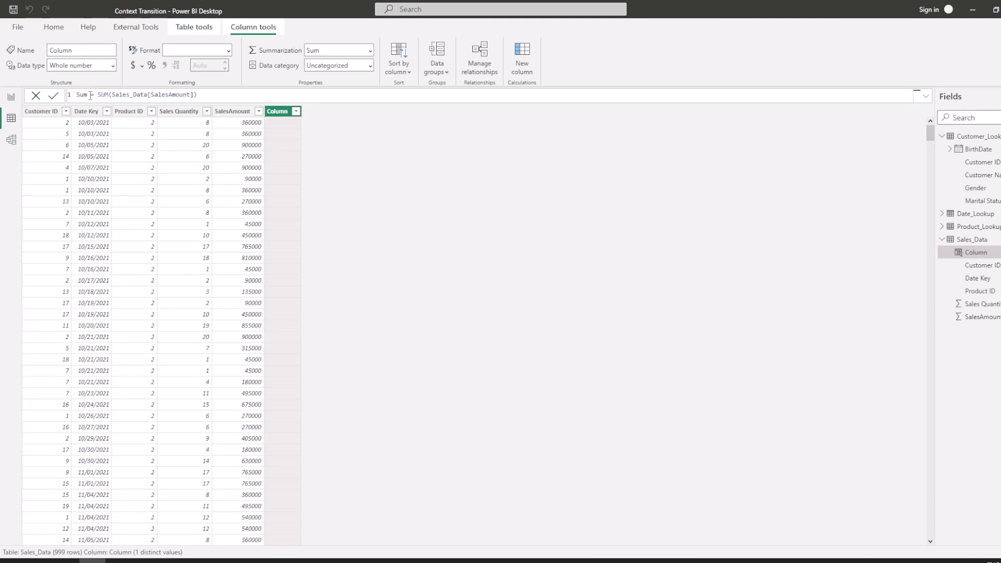
{"action": "type", "text": "_of_Column"}
{"action": "key", "text": "Return"}
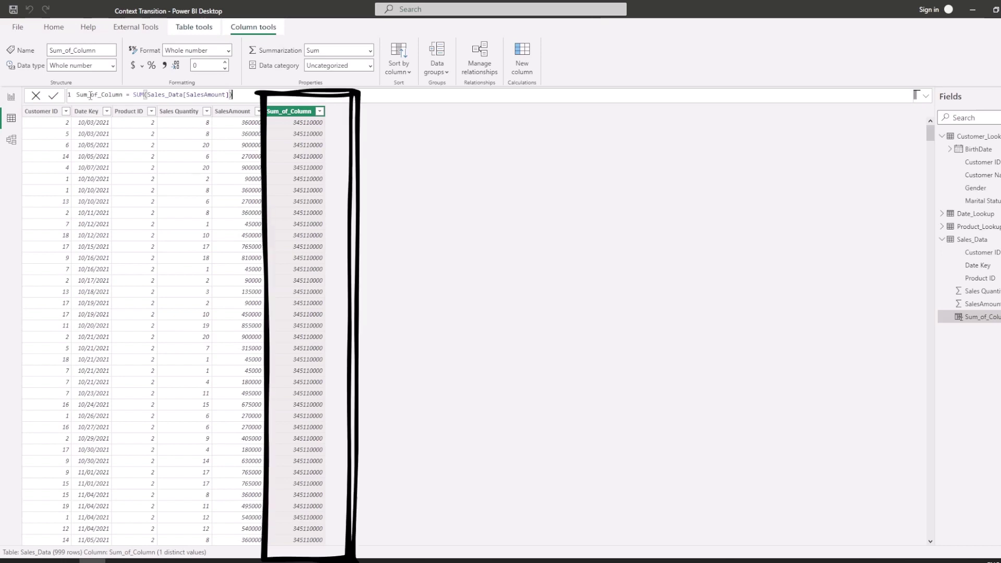
Compare the SalesAmount values with the Sum_of_Column values in the Sales_Data table
{"action": "left_click", "coordinate": [229, 112]}
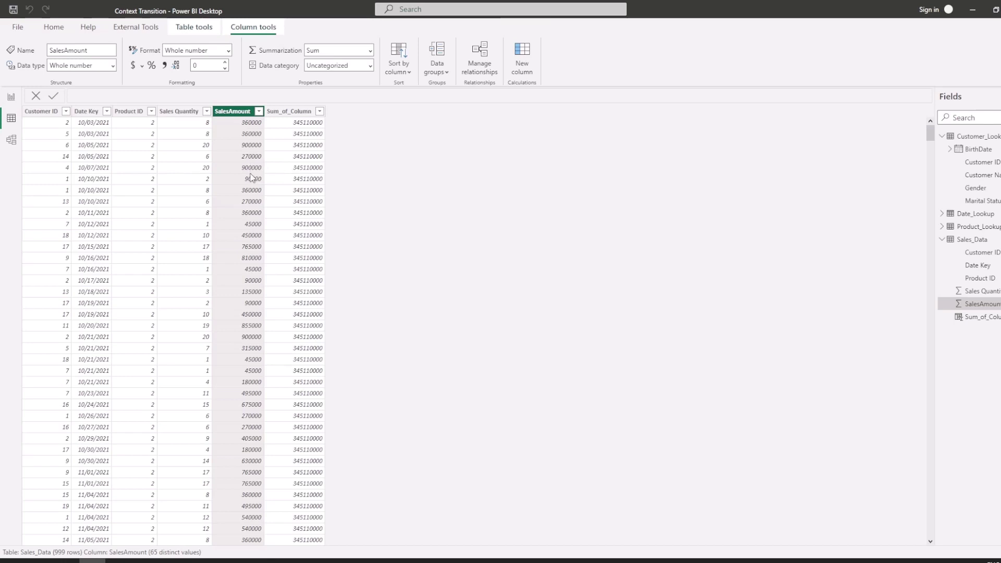
{"action": "left_click", "coordinate": [302, 127]}
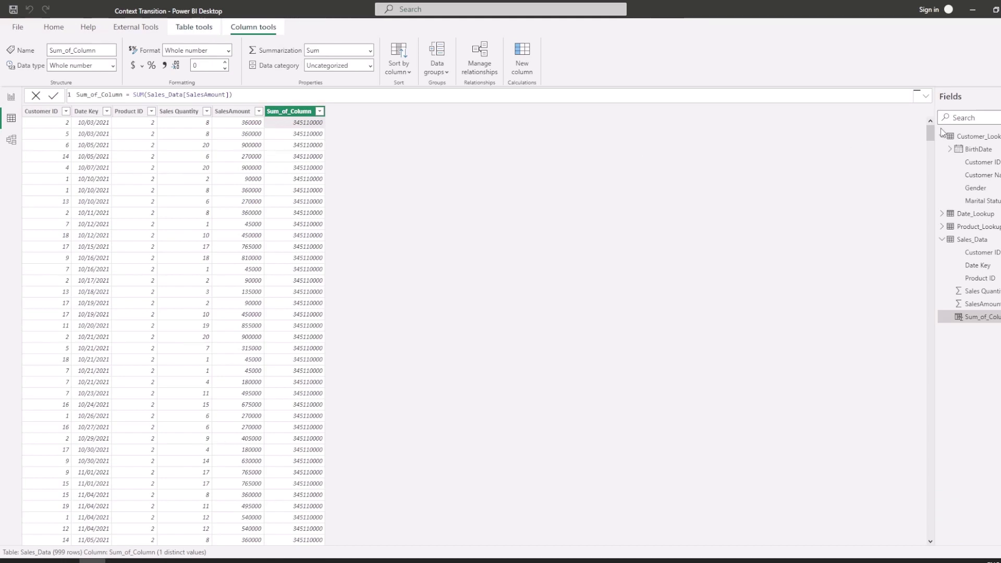
{"action": "mouse_move", "coordinate": [930, 134]}
{"action": "left_mouse_down"}
{"action": "mouse_move", "coordinate": [944, 471]}
{"action": "mouse_move", "coordinate": [936, 556]}
{"action": "mouse_move", "coordinate": [938, 127]}
{"action": "left_mouse_up"}
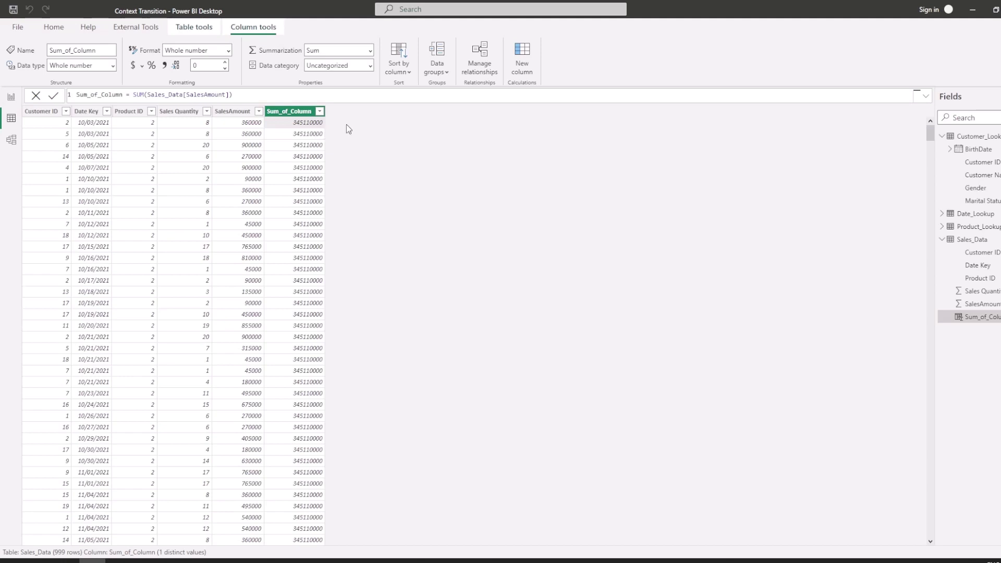
Start another calculated column in Sales_Data and name it Sum_of_SalesAmount(Calculate)
{"action": "left_click", "coordinate": [523, 69]}
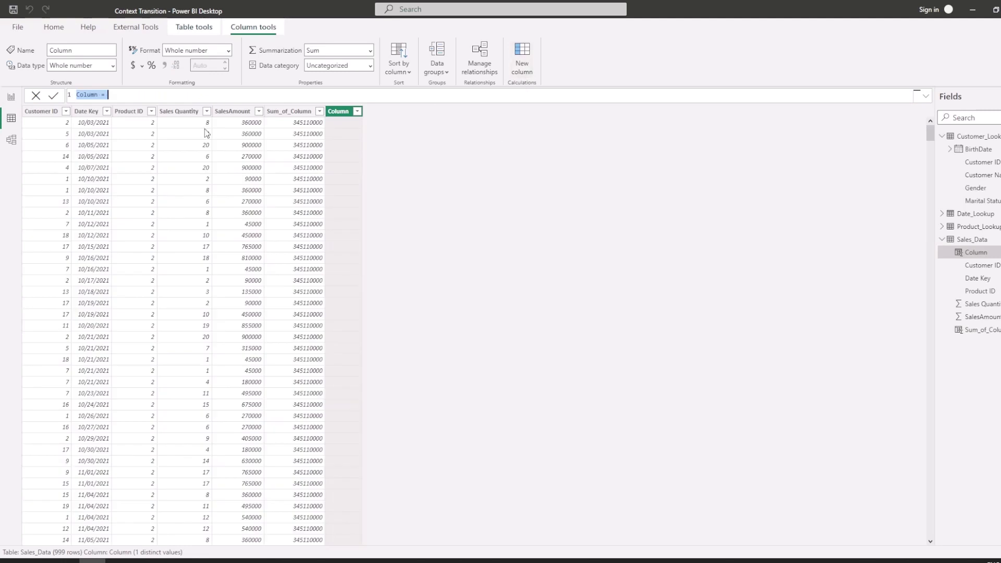
{"action": "left_click", "coordinate": [522, 68]}
{"action": "left_click", "coordinate": [103, 94]}
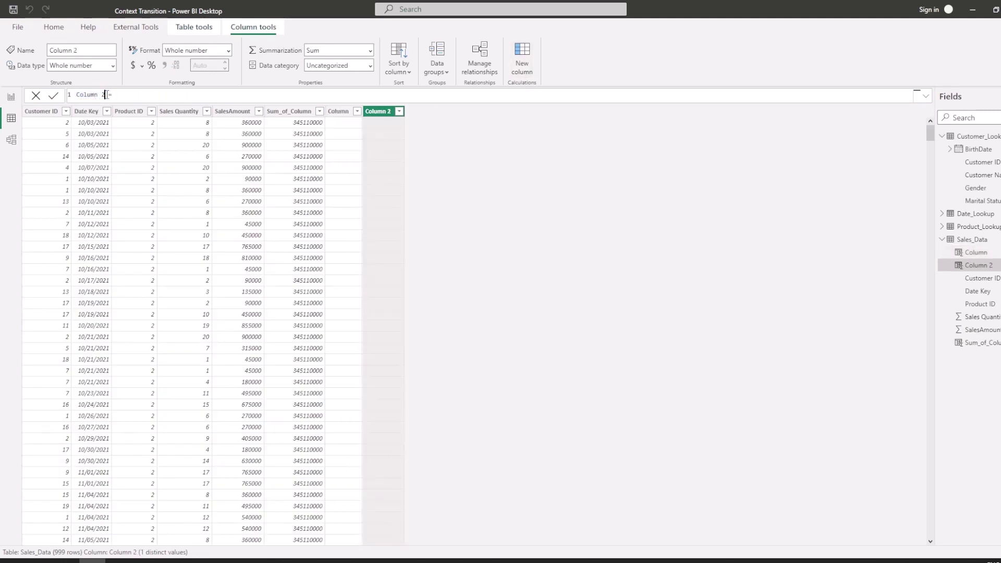
{"action": "left_click_drag", "start_coordinate": [105, 95], "coordinate": [77, 95]}
{"action": "type", "text": "Sum_of_SalesAmount(Calculate"}
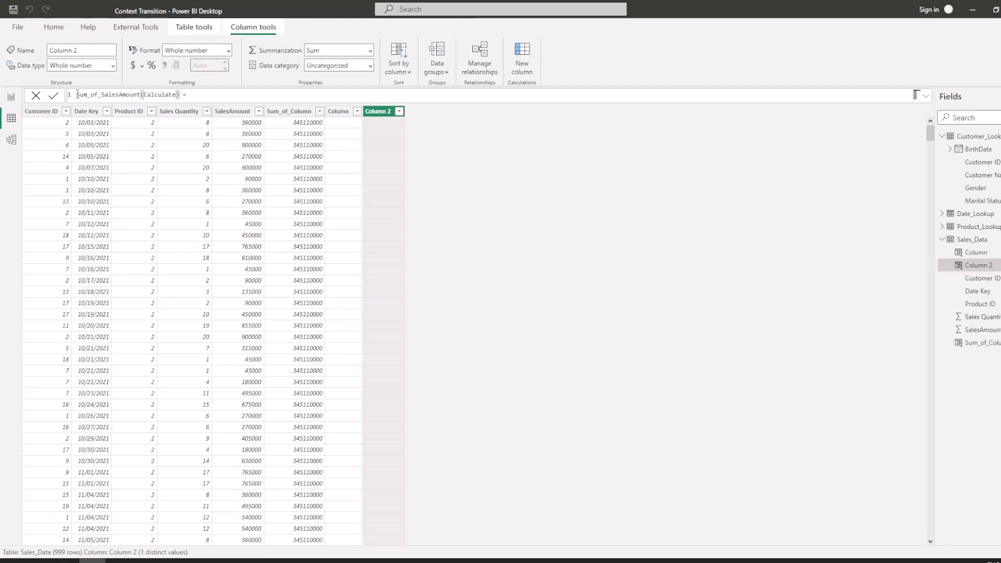
Define the Sum_of_SalesAmount(Calculate) column as CALCULATE(SUM(Sales_Data[SalesAmount])) and commit the formula
{"action": "key", "text": "End"}
{"action": "type", "text": "CALCULATE("}
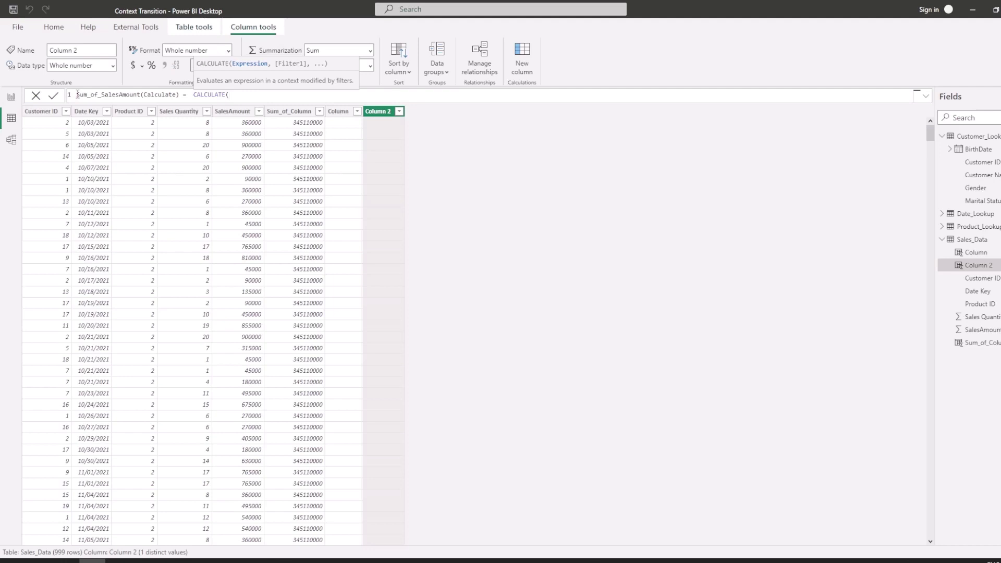
{"action": "type", "text": "SUM"}
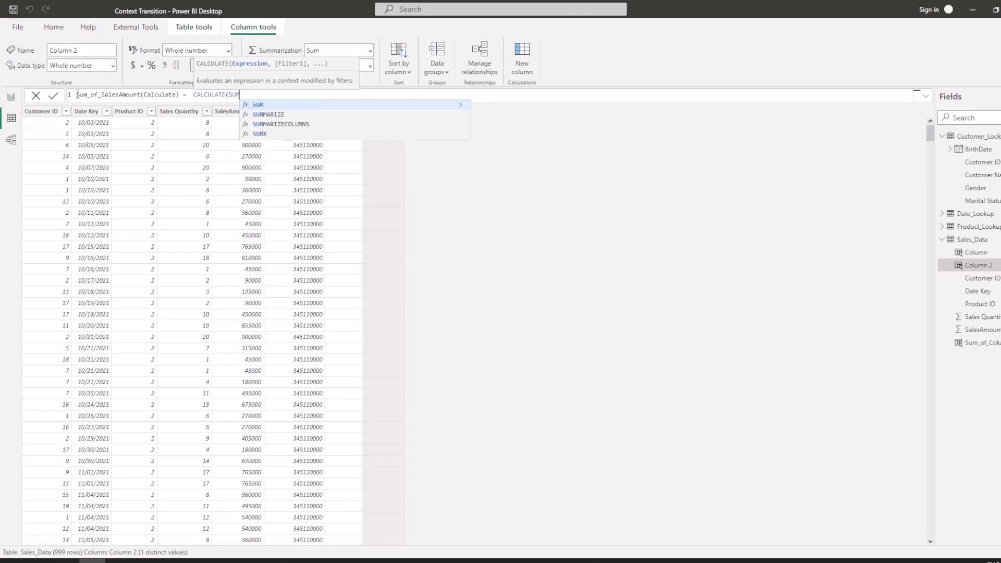
{"action": "type", "text": "("}
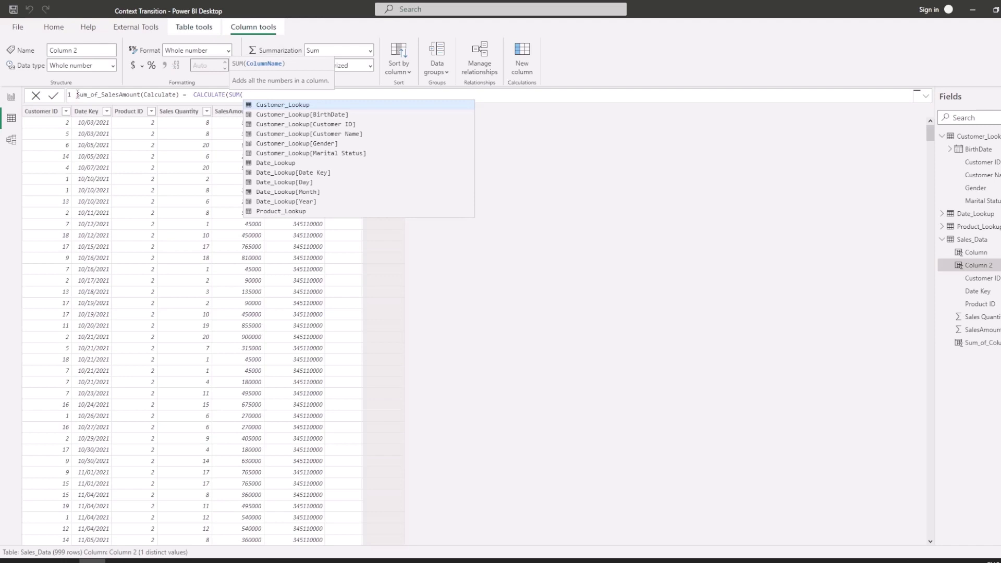
{"action": "type", "text": "Sa"}
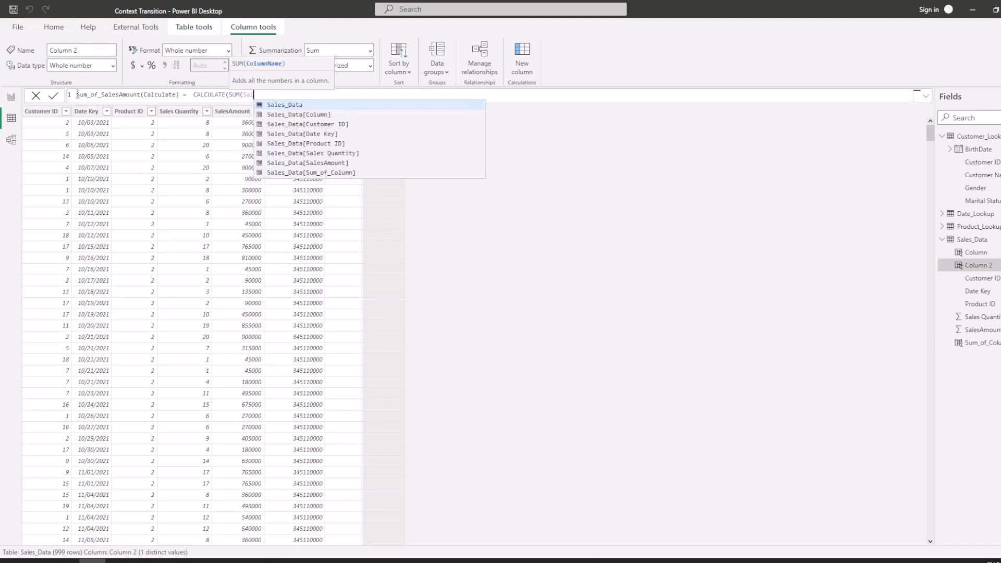
{"action": "key", "text": "Down"}
{"action": "key", "text": "Down"}
{"action": "key", "text": "Down"}
{"action": "key", "text": "Tab"}
{"action": "type", "text": "))"}
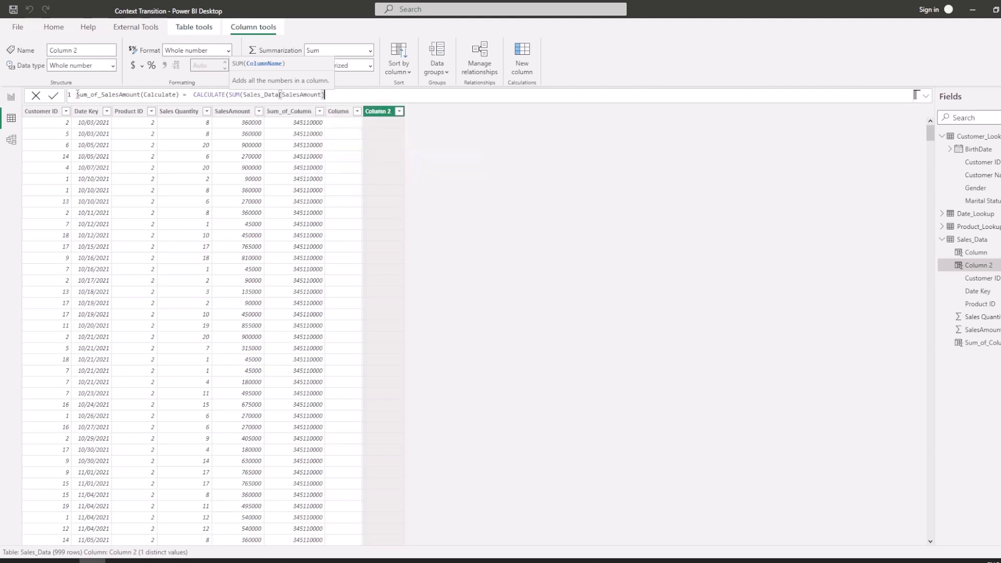
{"action": "key", "text": "Return"}
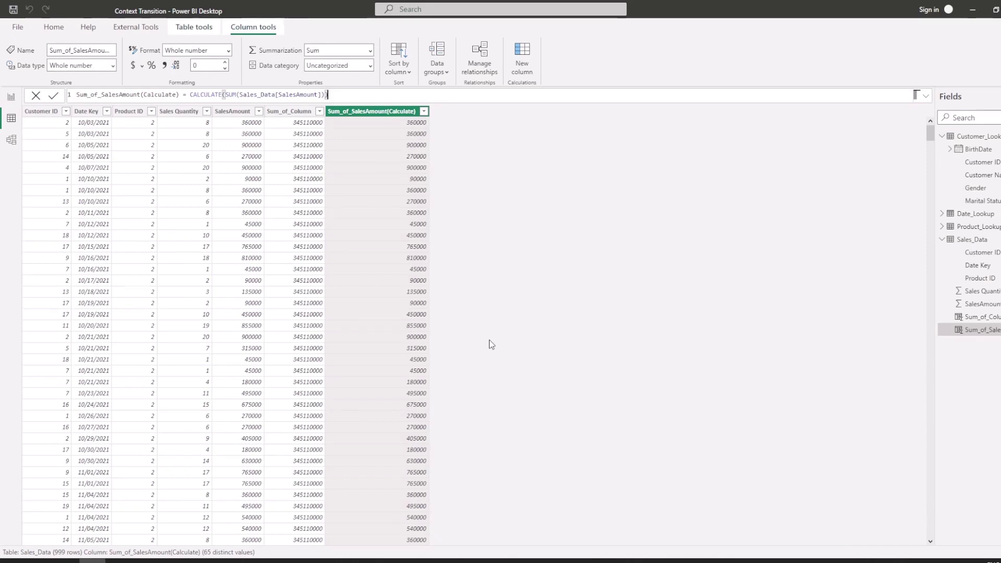
Compare the formulas and row values of Sum_of_Column and Sum_of_SalesAmount(Calculate)
{"action": "left_click_drag", "start_coordinate": [190, 94], "coordinate": [228, 94]}
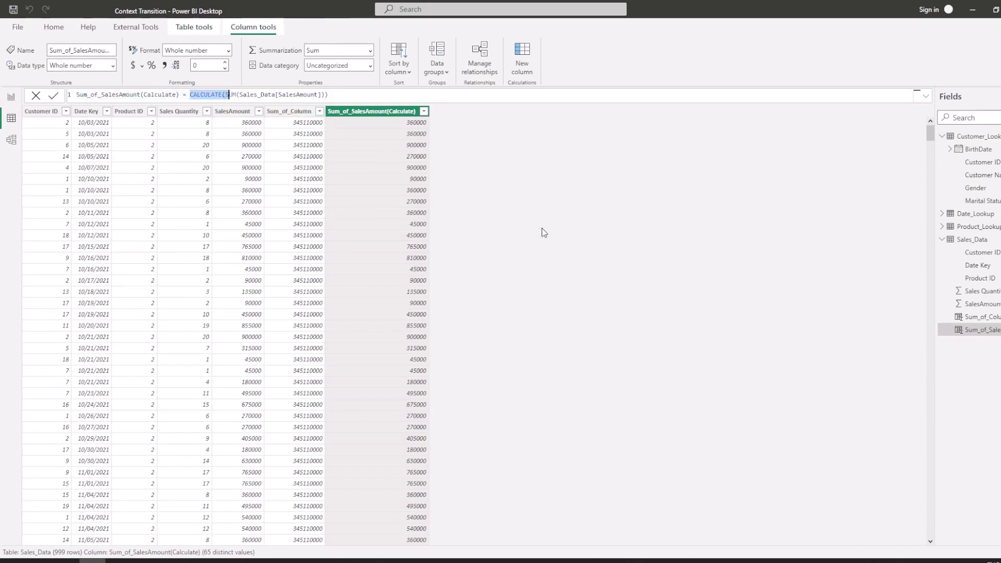
{"action": "left_click", "coordinate": [294, 112]}
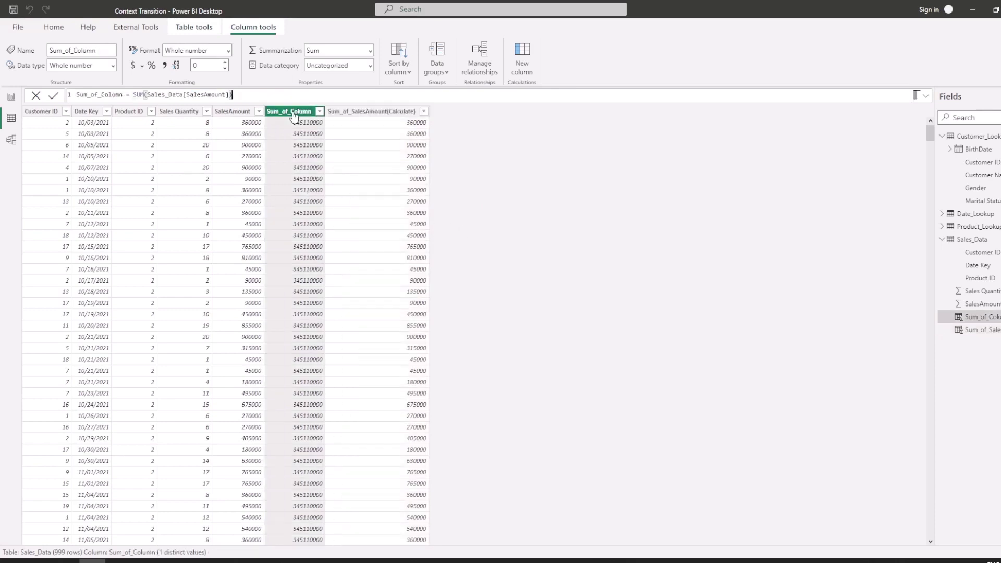
{"action": "left_click", "coordinate": [356, 113]}
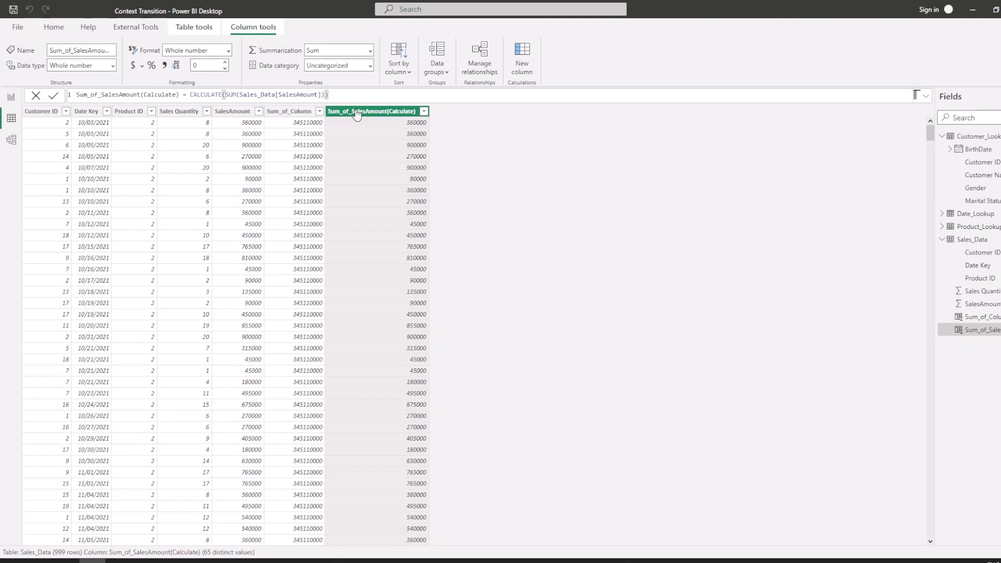
Review the Sum_of_Column formula alongside the CALCULATE version and examine how their results differ per row
{"action": "left_click", "coordinate": [301, 125]}
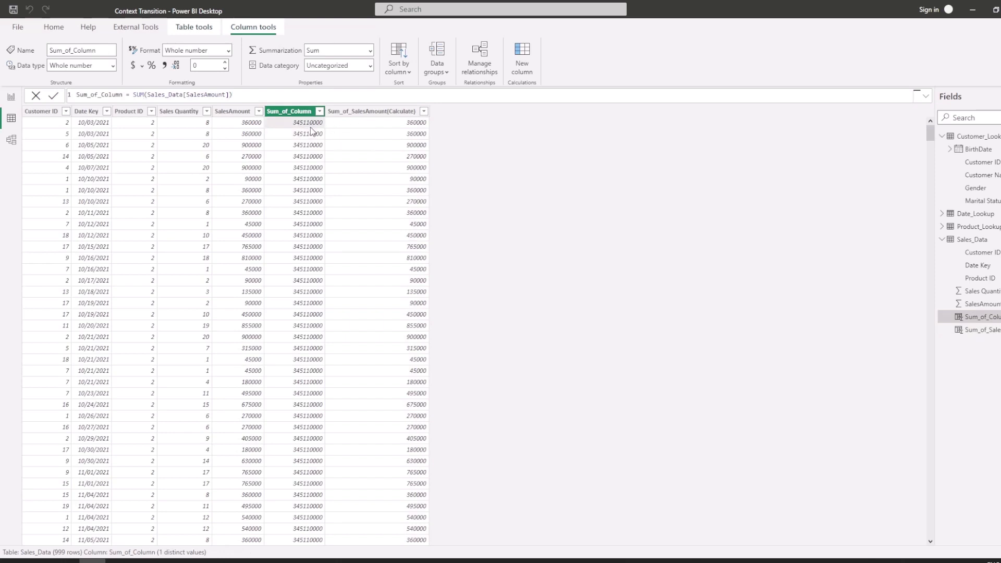
{"action": "left_click", "coordinate": [357, 127]}
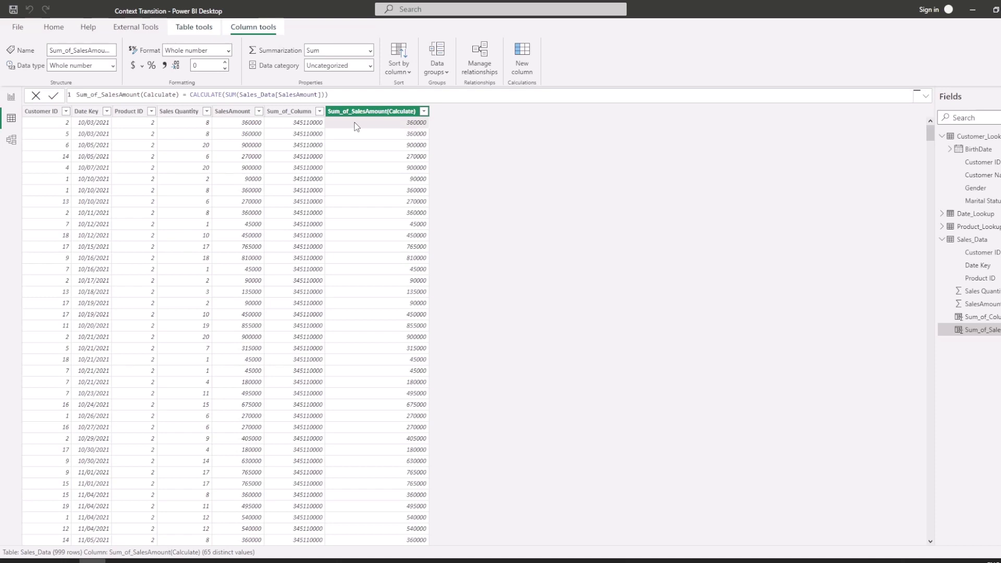
{"action": "left_click", "coordinate": [294, 117]}
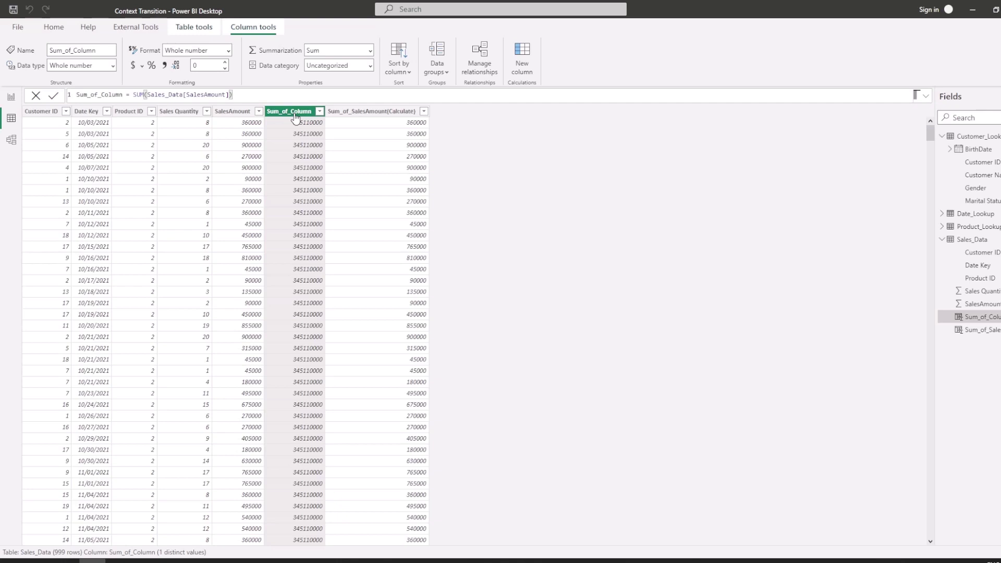
{"action": "left_click", "coordinate": [358, 115]}
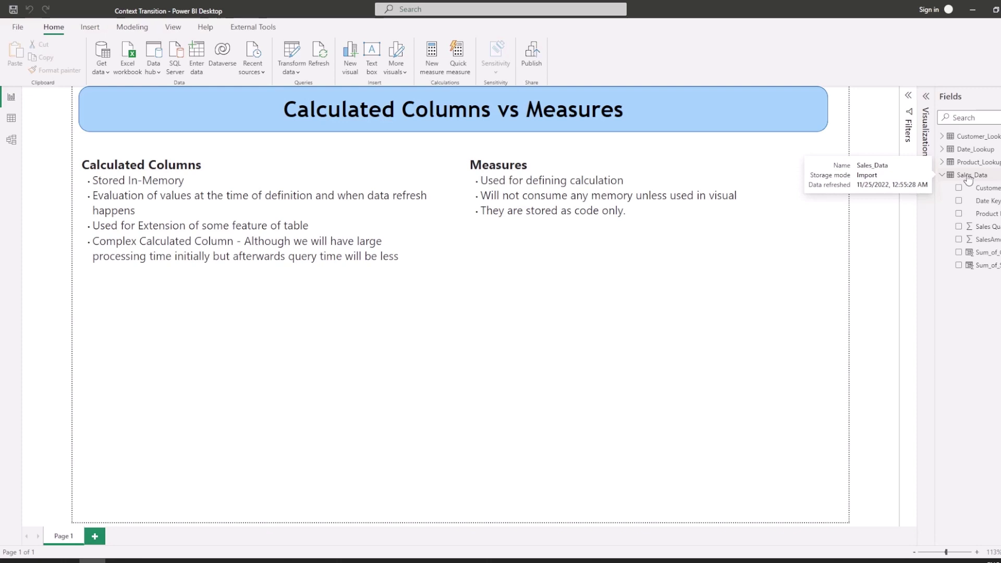
Create a new measure in the Sales_Data table and name it Sum_Sales_Amount(Measure)
{"action": "left_click", "coordinate": [967, 177]}
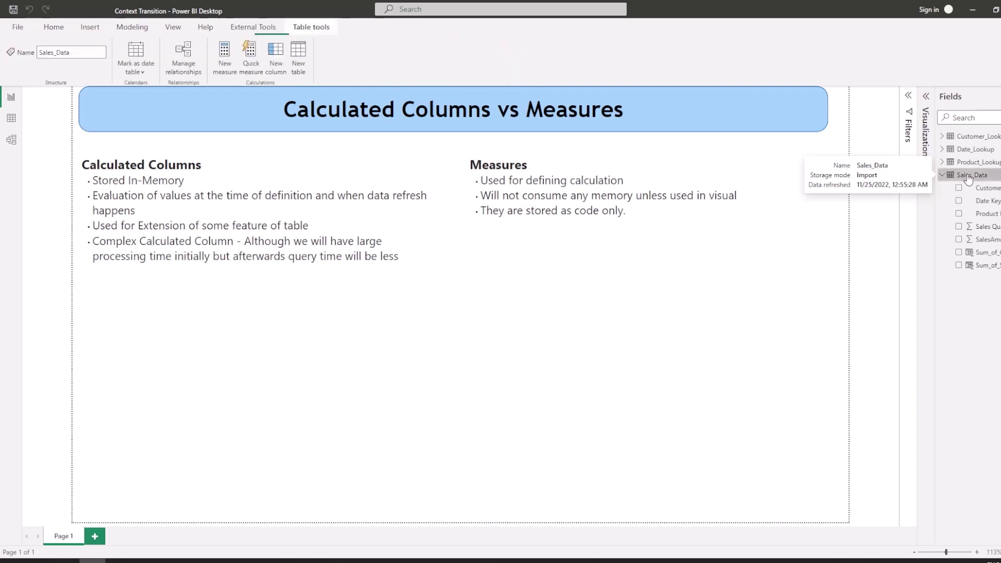
{"action": "left_click", "coordinate": [993, 175]}
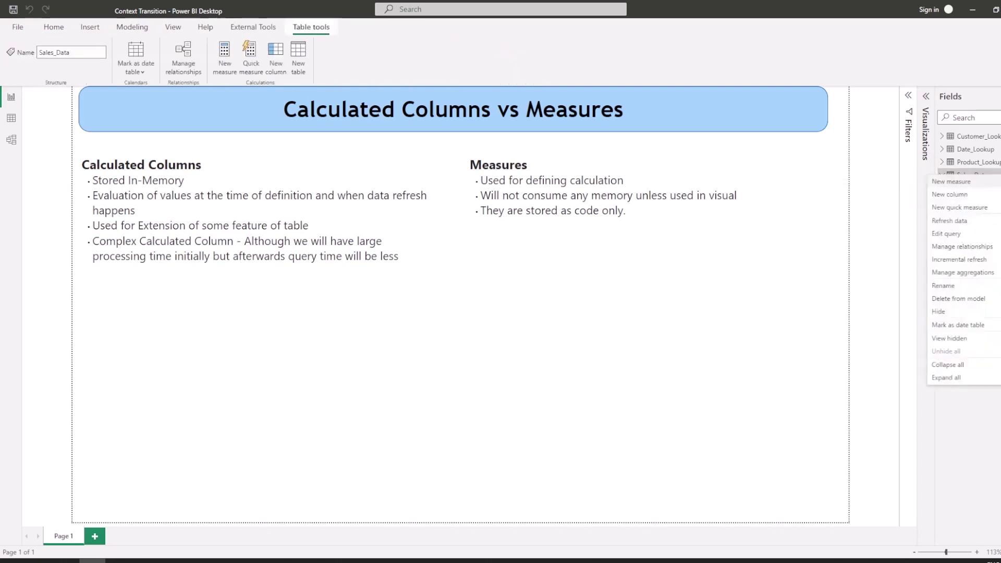
{"action": "left_click", "coordinate": [990, 193]}
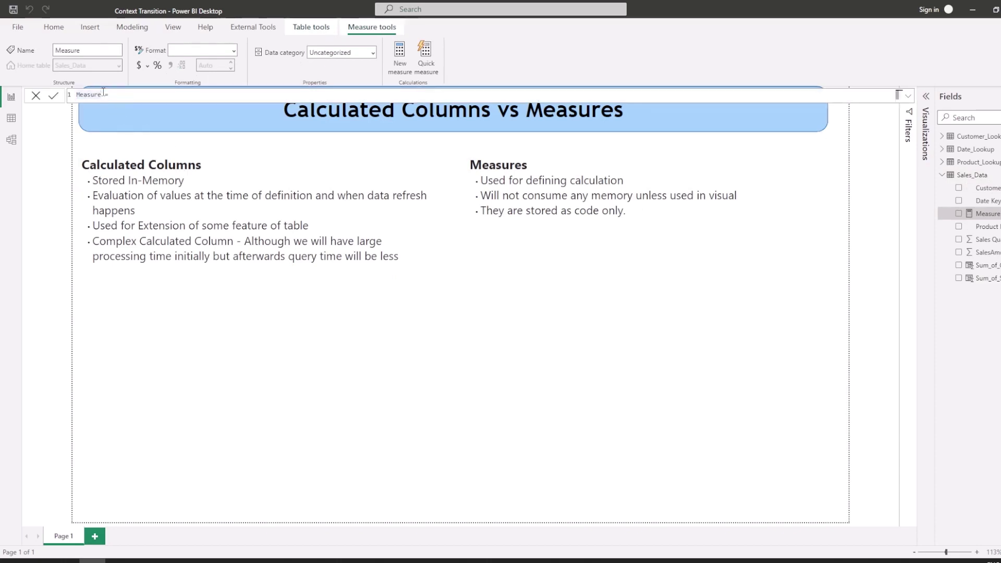
{"action": "left_click_drag", "start_coordinate": [102, 94], "coordinate": [77, 94]}
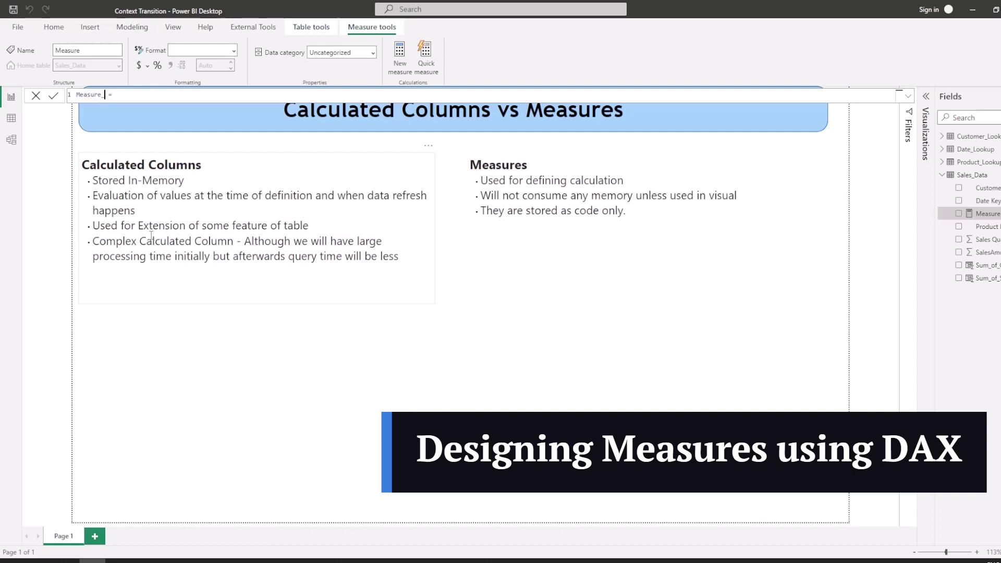
{"action": "type", "text": "M"}
{"action": "key", "text": "BackSpace"}
{"action": "type", "text": "Sum"}
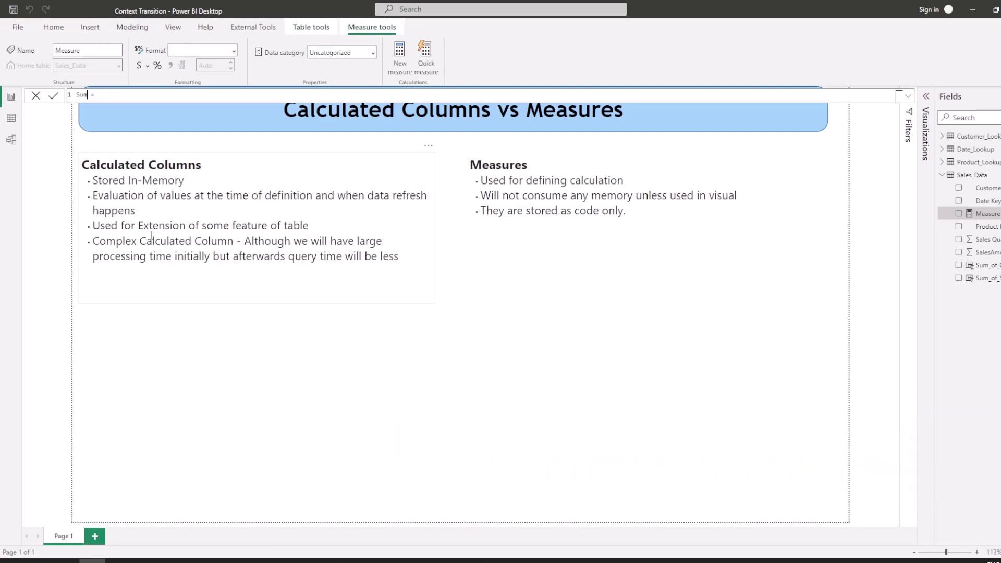
{"action": "type", "text": "_Sales_"}
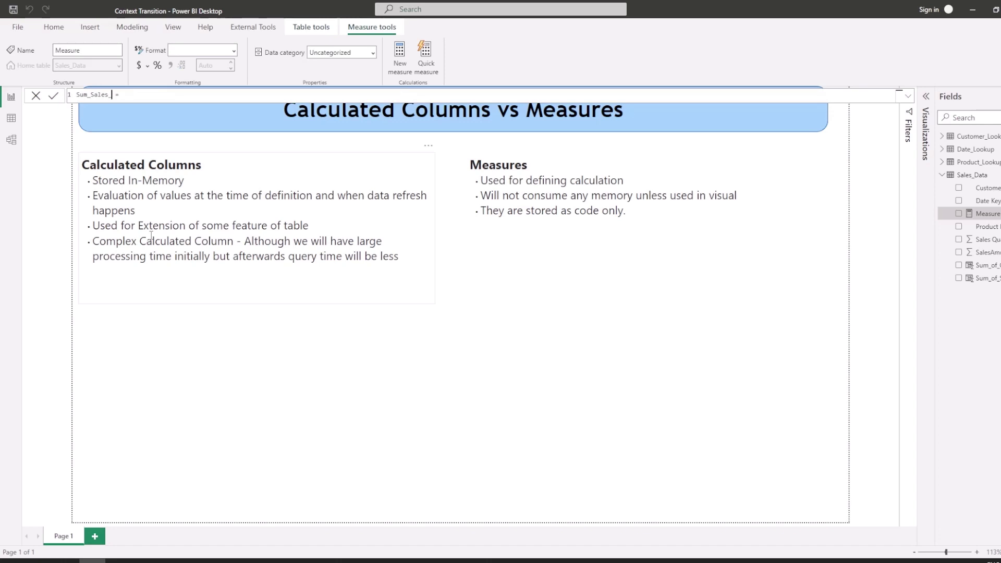
{"action": "type", "text": "Amount"}
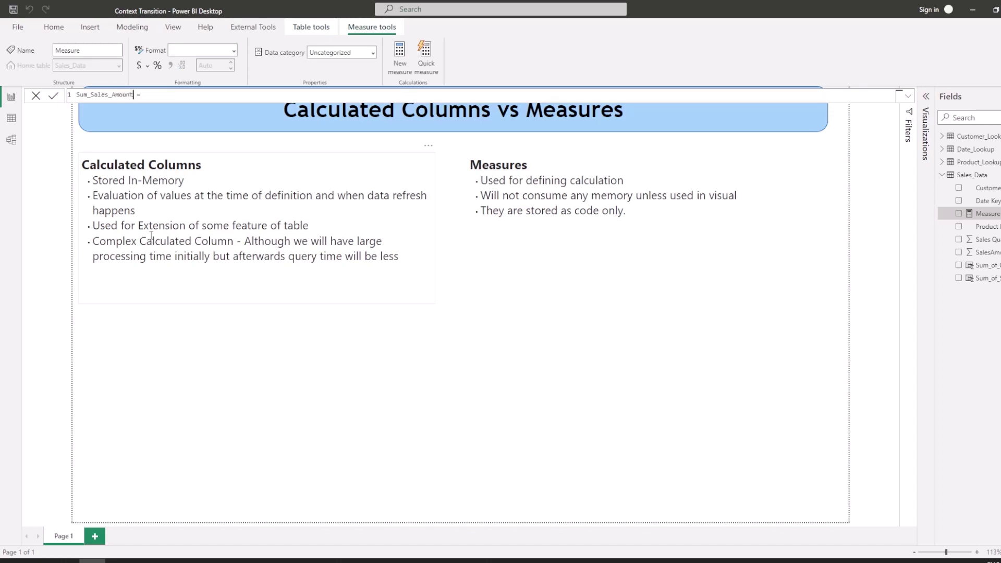
{"action": "type", "text": "(Measure)"}
Define the Sum_Sales_Amount(Measure) measure as SUM(Sales_Data[SalesAmount]) and commit the formula
{"action": "key", "text": "End"}
{"action": "type", "text": "Sa"}
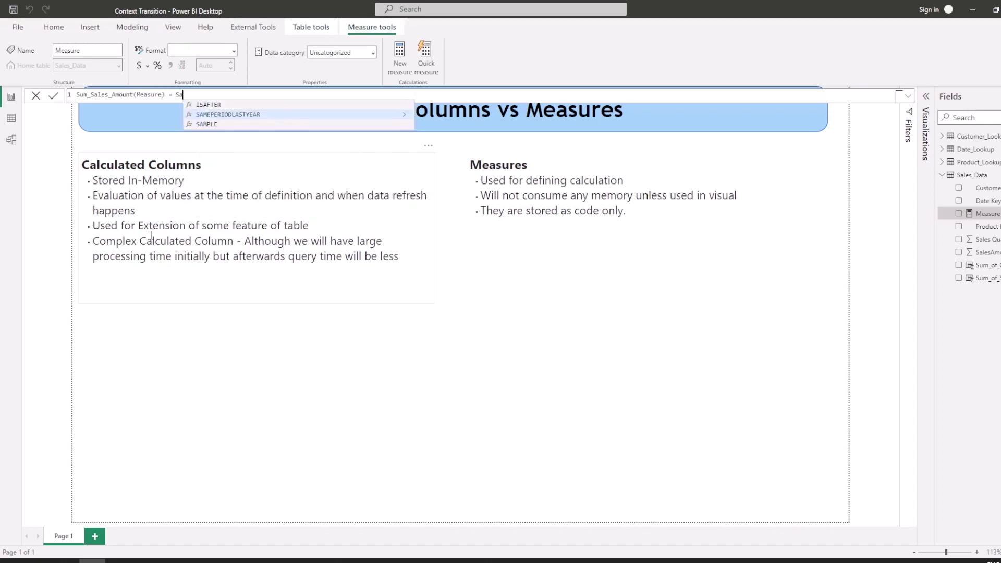
{"action": "key", "text": "BackSpace"}
{"action": "type", "text": "UM"}
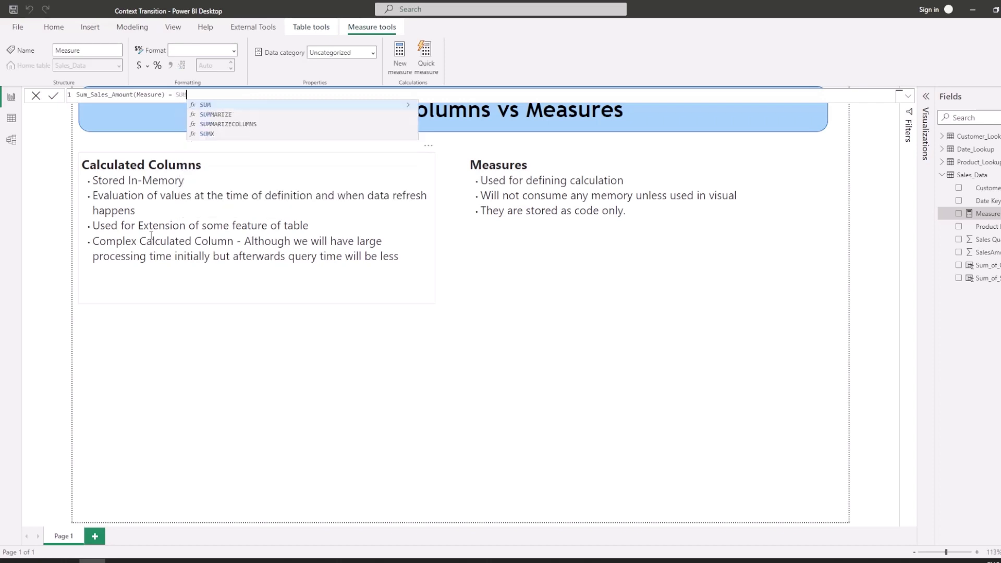
{"action": "type", "text": "("}
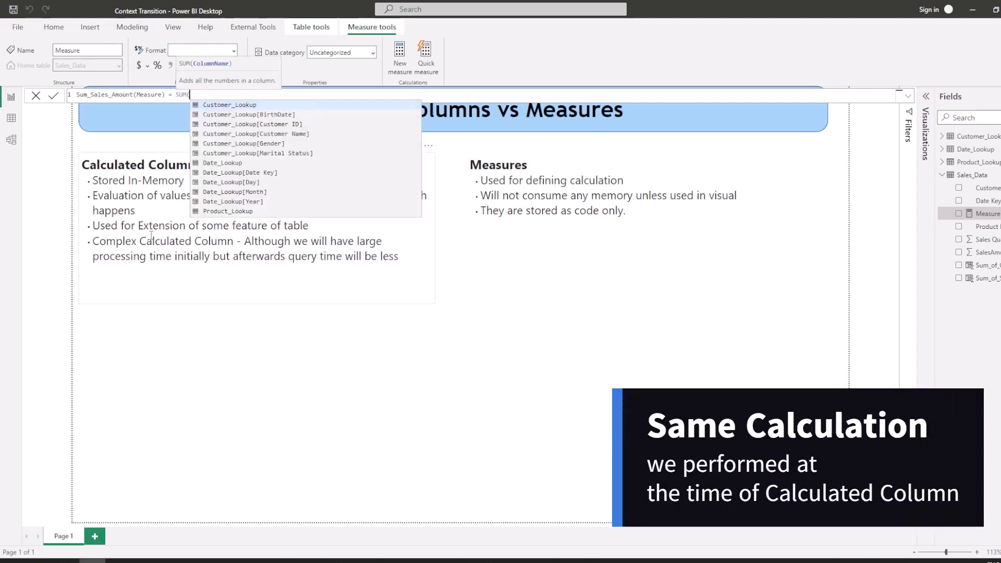
{"action": "type", "text": "Sal"}
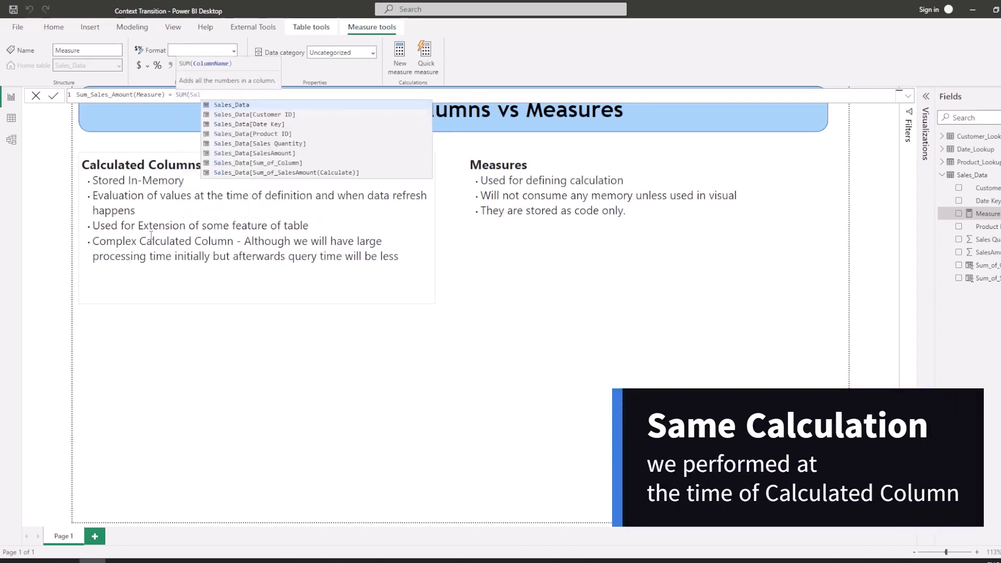
{"action": "key", "text": "Down"}
{"action": "key", "text": "Down"}
{"action": "key", "text": "Down"}
{"action": "key", "text": "Down"}
{"action": "key", "text": "Down"}
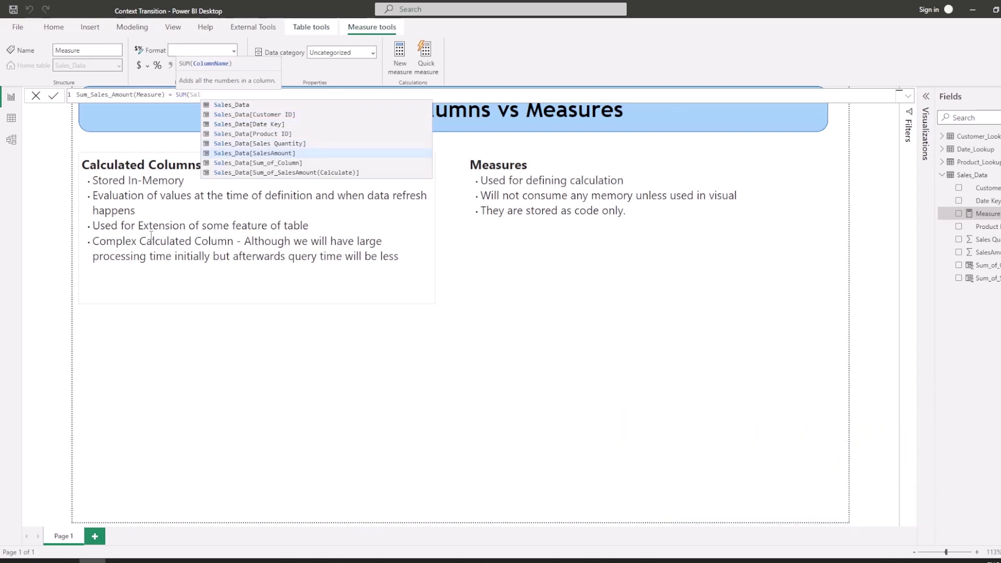
{"action": "type", "text": "l"}
{"action": "key", "text": "Tab"}
{"action": "type", "text": ")"}
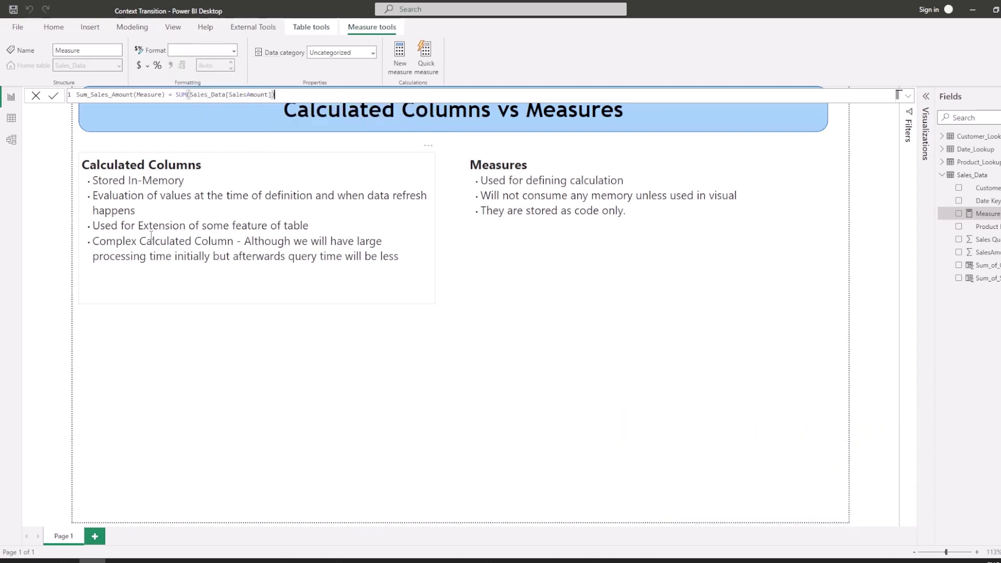
{"action": "key", "text": "Return"}
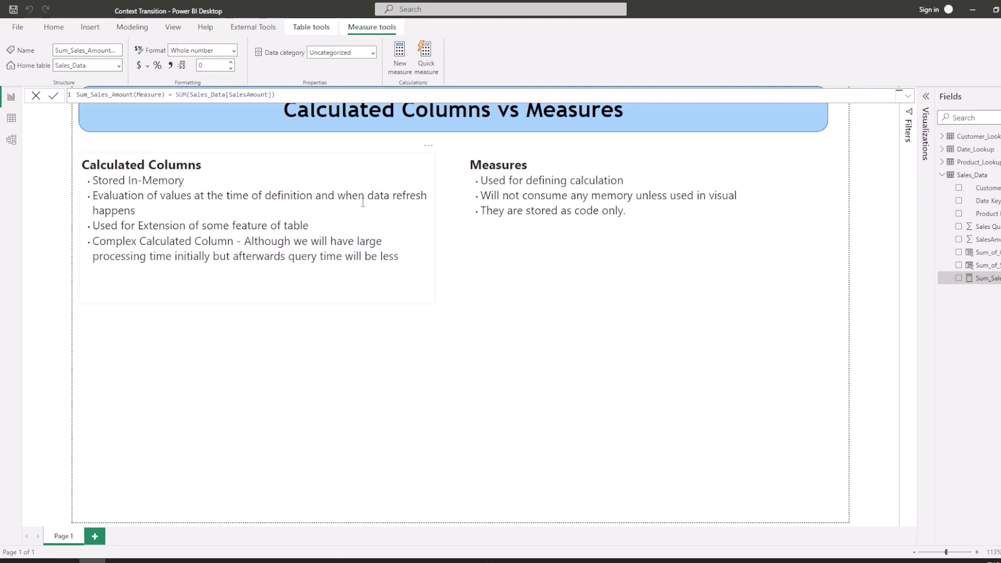
Add a matrix visual to the report page, shrink it slightly and center it below the two text blocks
{"action": "left_click", "coordinate": [926, 134]}
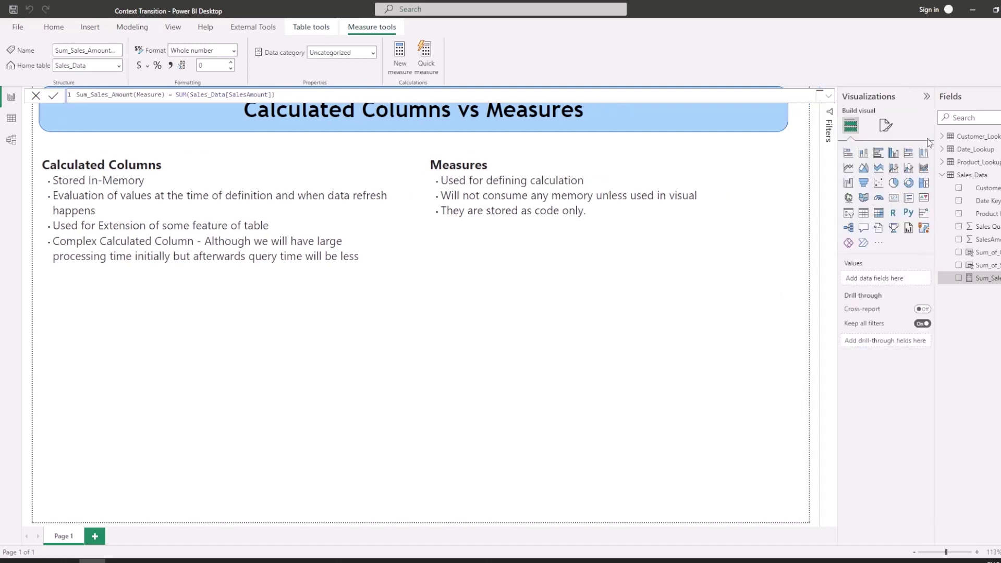
{"action": "left_click", "coordinate": [878, 212]}
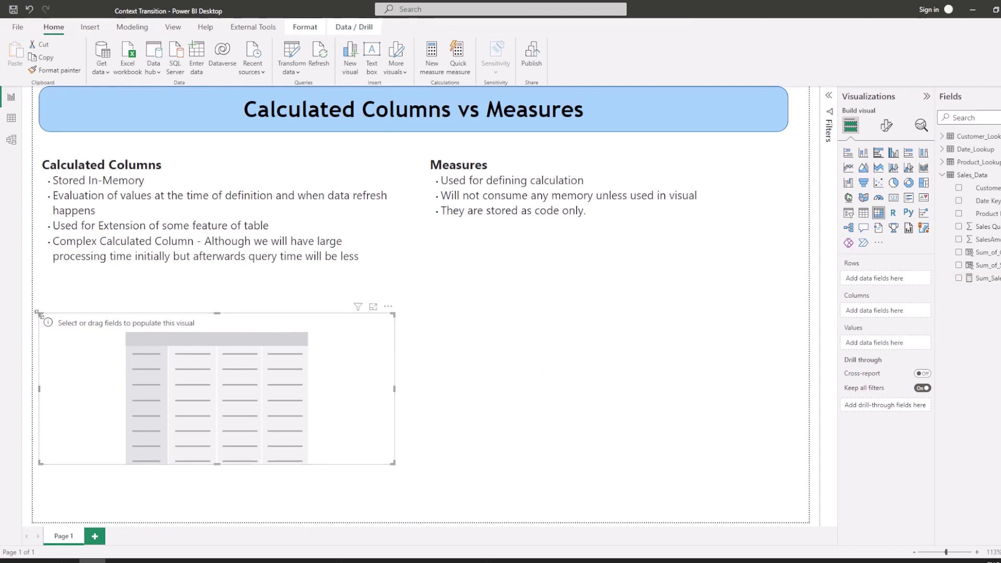
{"action": "left_click_drag", "start_coordinate": [40, 314], "coordinate": [106, 328]}
{"action": "left_click_drag", "start_coordinate": [347, 366], "coordinate": [535, 370]}
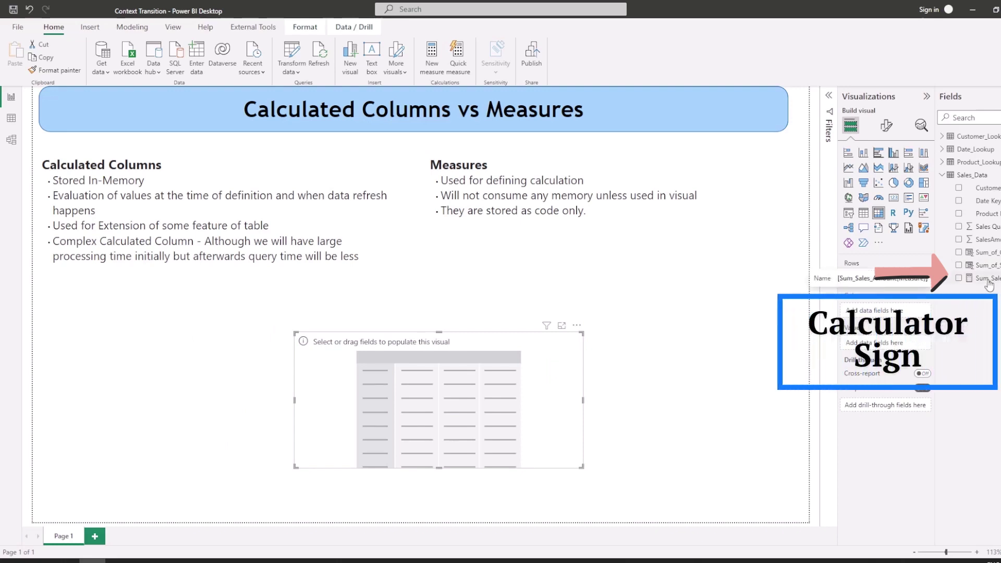
Populate the matrix with Sum_Sales_Amount(Measure) as values and Customer ID as rows, and widen it slightly
{"action": "mouse_move", "coordinate": [988, 287]}
{"action": "left_mouse_down"}
{"action": "mouse_move", "coordinate": [902, 333]}
{"action": "mouse_move", "coordinate": [909, 356]}
{"action": "left_mouse_up"}
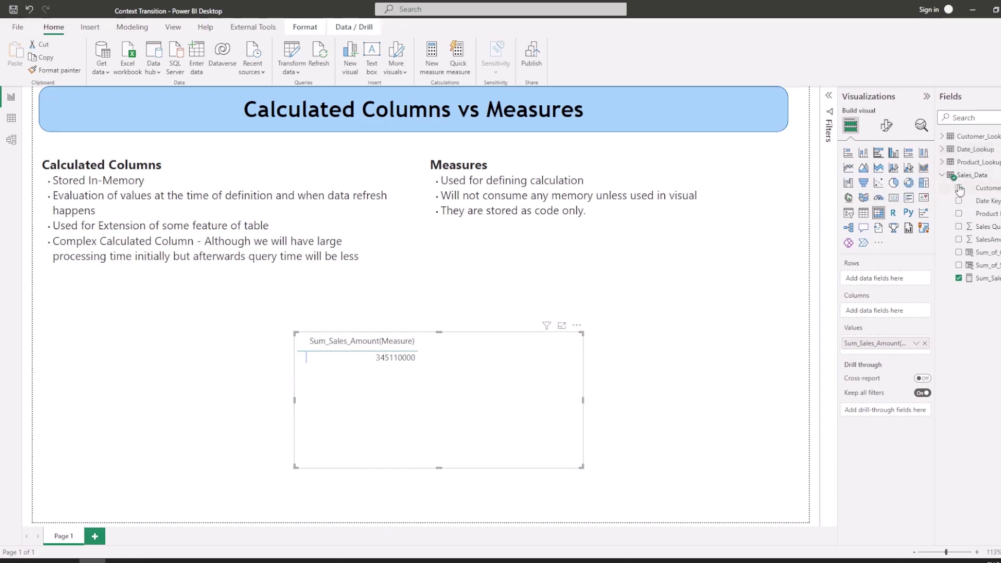
{"action": "left_click", "coordinate": [959, 188]}
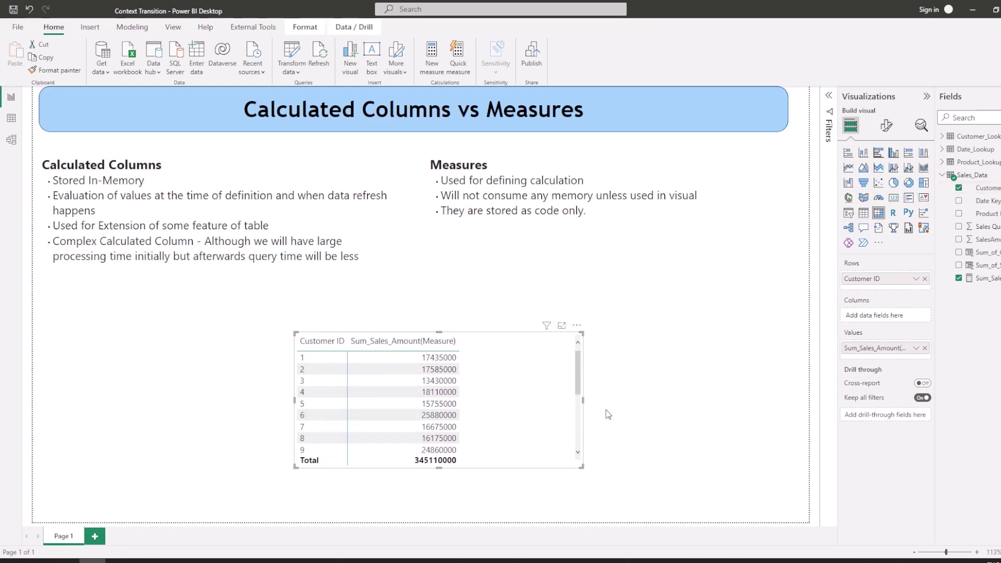
{"action": "left_click_drag", "start_coordinate": [583, 400], "coordinate": [615, 400]}
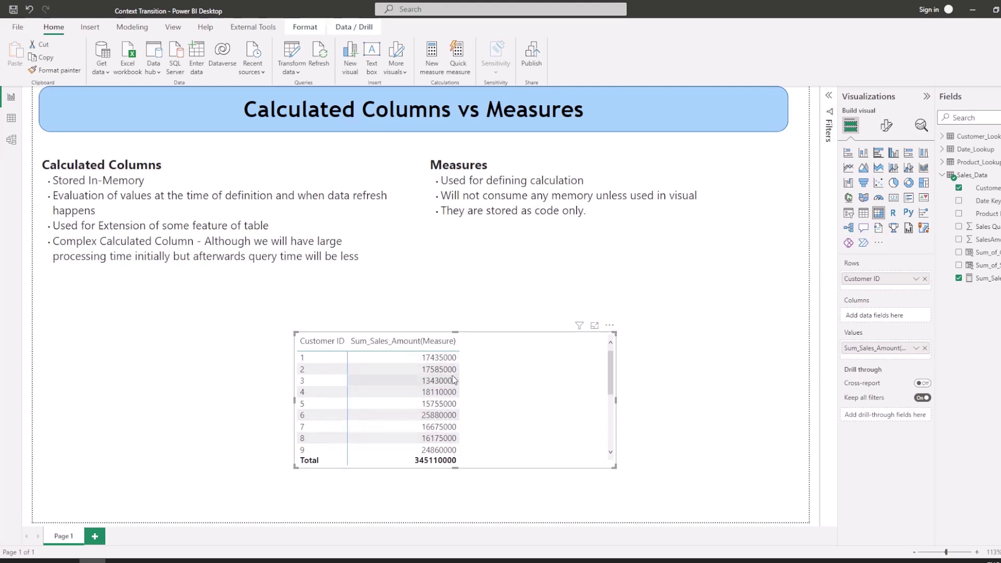
{"action": "mouse_move", "coordinate": [453, 379]}
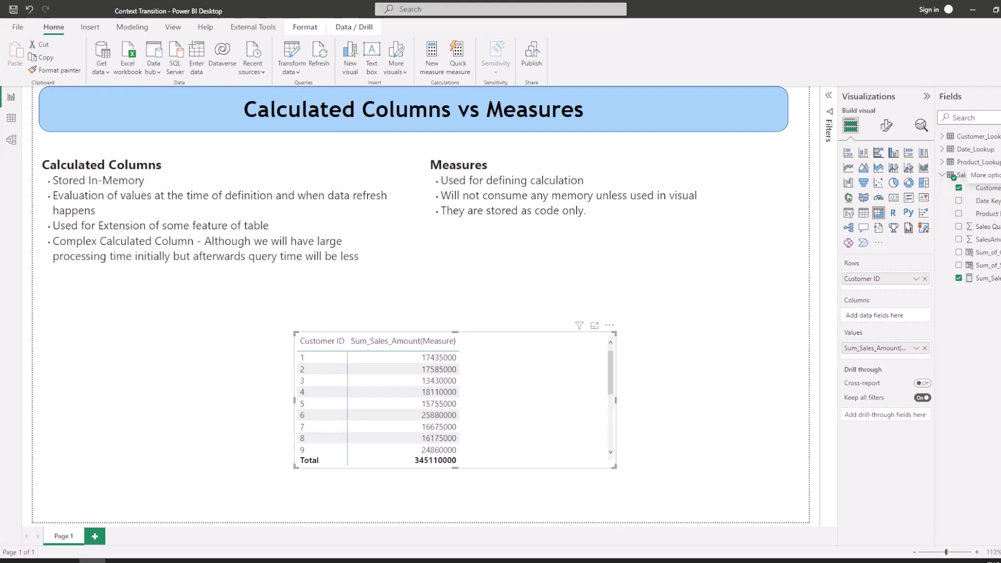
Create another measure in the Sales_Data table and name it Sum_Sales_Amount(Measure_Calculate)
{"action": "right_click", "coordinate": [980, 176]}
{"action": "left_click", "coordinate": [682, 189]}
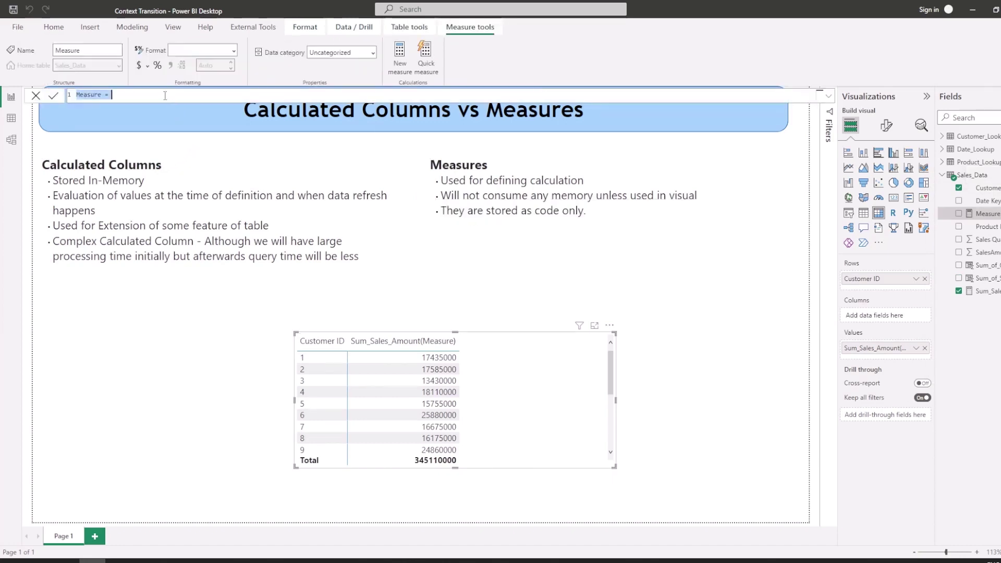
{"action": "left_click", "coordinate": [104, 94]}
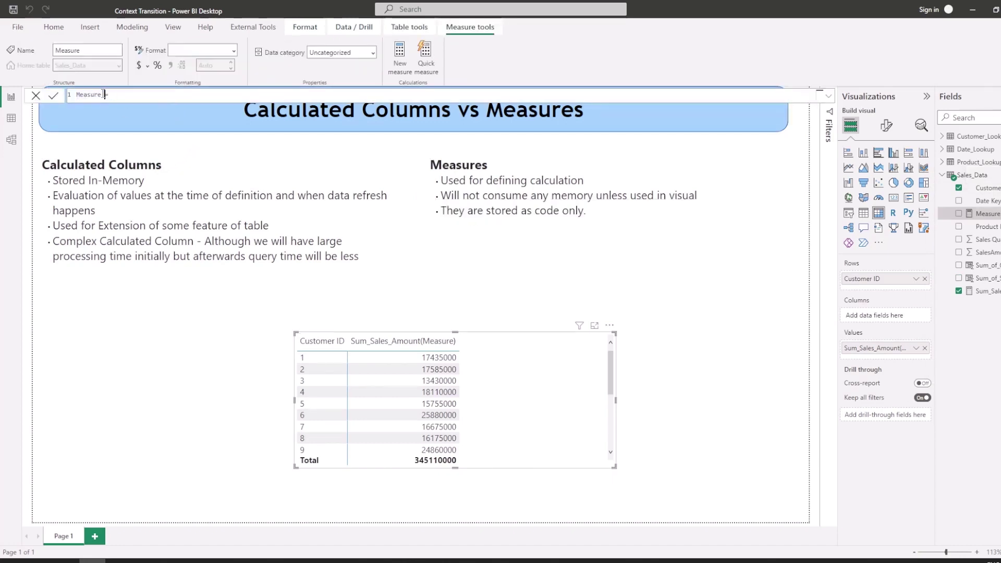
{"action": "left_click_drag", "start_coordinate": [103, 94], "coordinate": [74, 95]}
{"action": "type", "text": "Sum_"}
{"action": "type", "text": "of_Sales"}
{"action": "key", "text": "BackSpace"}
{"action": "key", "text": "BackSpace"}
{"action": "key", "text": "BackSpace"}
{"action": "key", "text": "BackSpace"}
{"action": "key", "text": "BackSpace"}
{"action": "key", "text": "BackSpace"}
{"action": "type", "text": "Sales_Amount(Measure_Calculate)"}
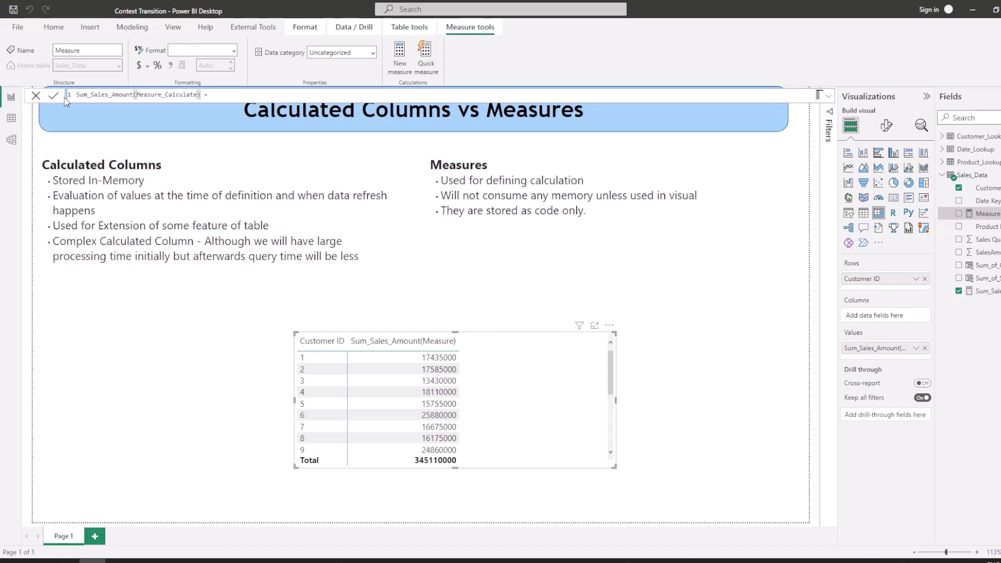
Define the Sum_Sales_Amount(Measure_Calculate) measure as CALCULATE(SUM(Sales_Data[SalesAmount])) and commit the formula
{"action": "left_click", "coordinate": [215, 94]}
{"action": "type", "text": "Sum"}
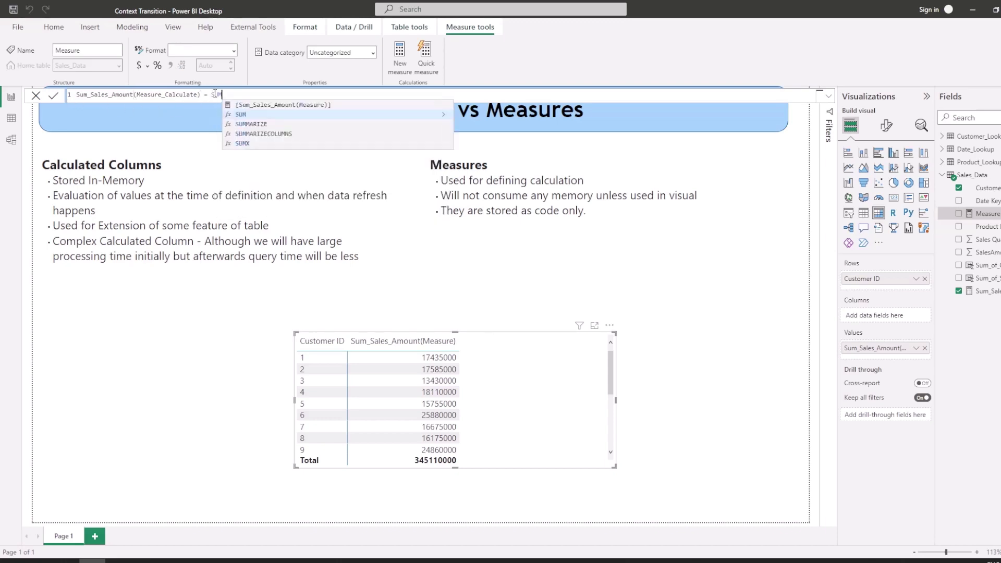
{"action": "key", "text": "BackSpace"}
{"action": "key", "text": "BackSpace"}
{"action": "key", "text": "BackSpace"}
{"action": "type", "text": "C"}
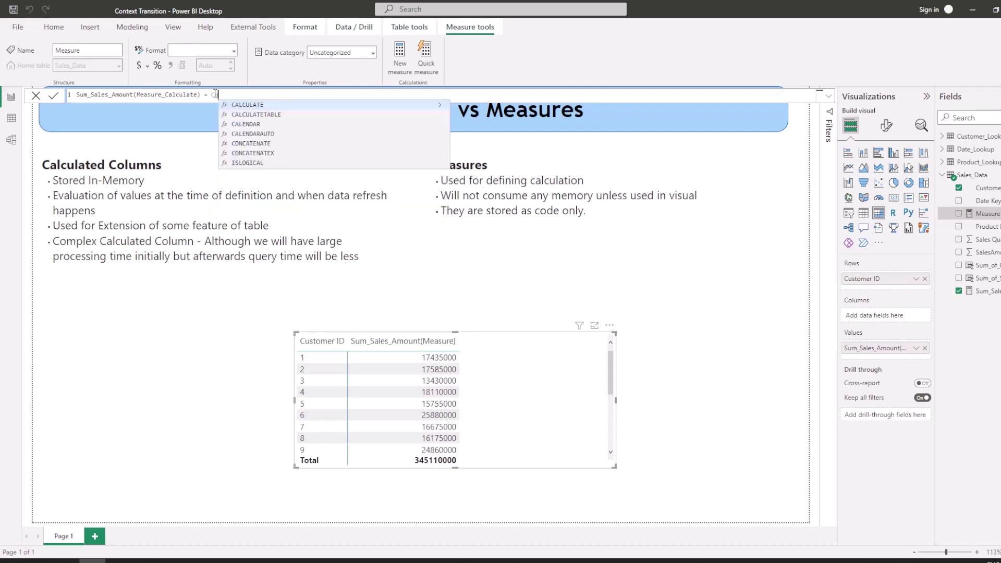
{"action": "key", "text": "Tab"}
{"action": "type", "text": "Sum"}
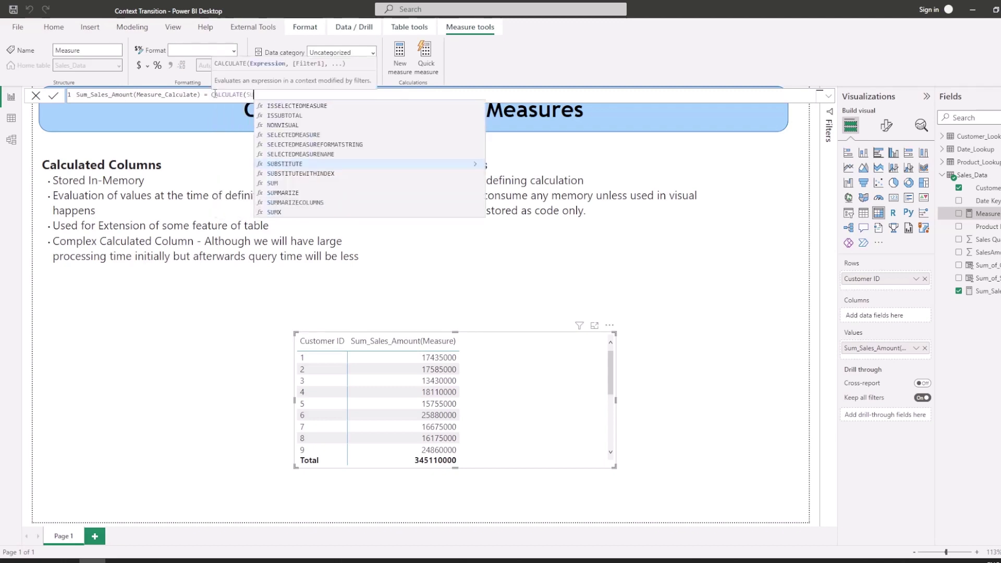
{"action": "key", "text": "Tab"}
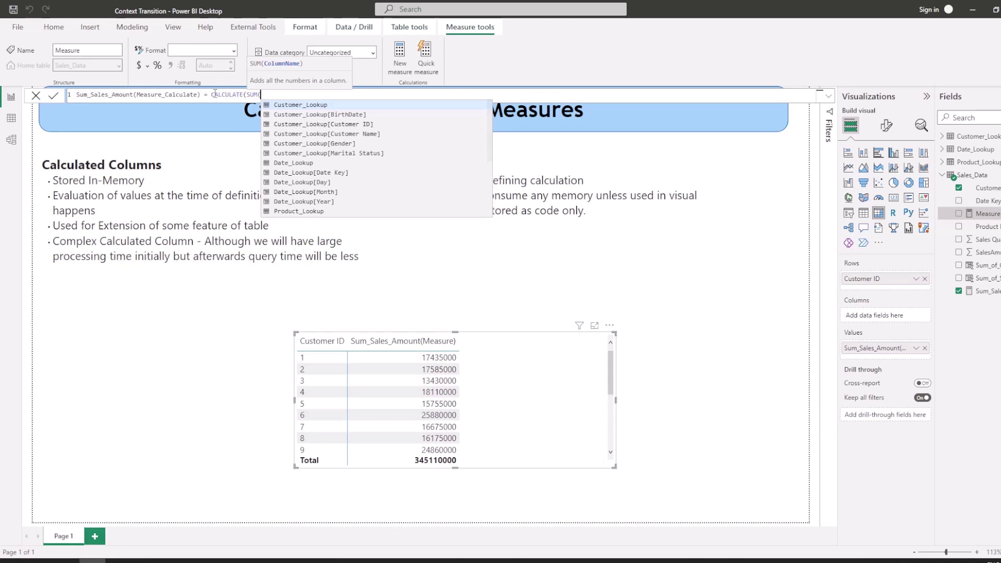
{"action": "type", "text": "Sal"}
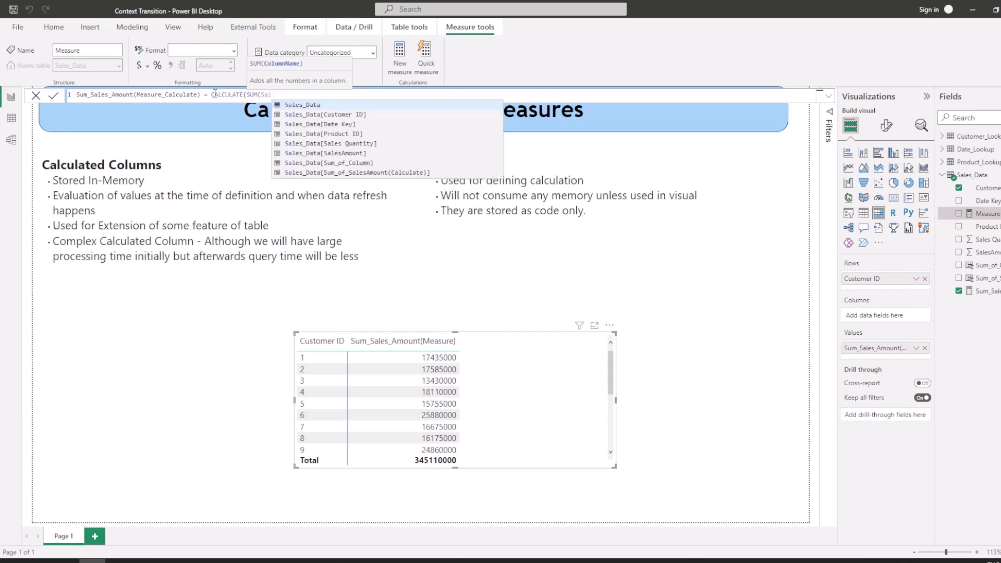
{"action": "key", "text": "Down"}
{"action": "key", "text": "Down"}
{"action": "key", "text": "Down"}
{"action": "key", "text": "Down"}
{"action": "key", "text": "Down"}
{"action": "key", "text": "Tab"}
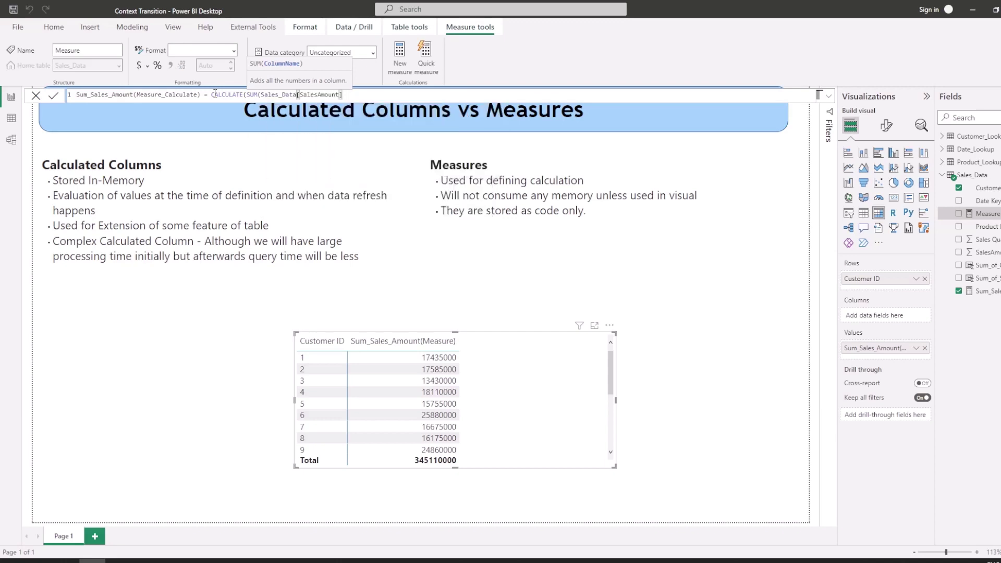
{"action": "type", "text": "))"}
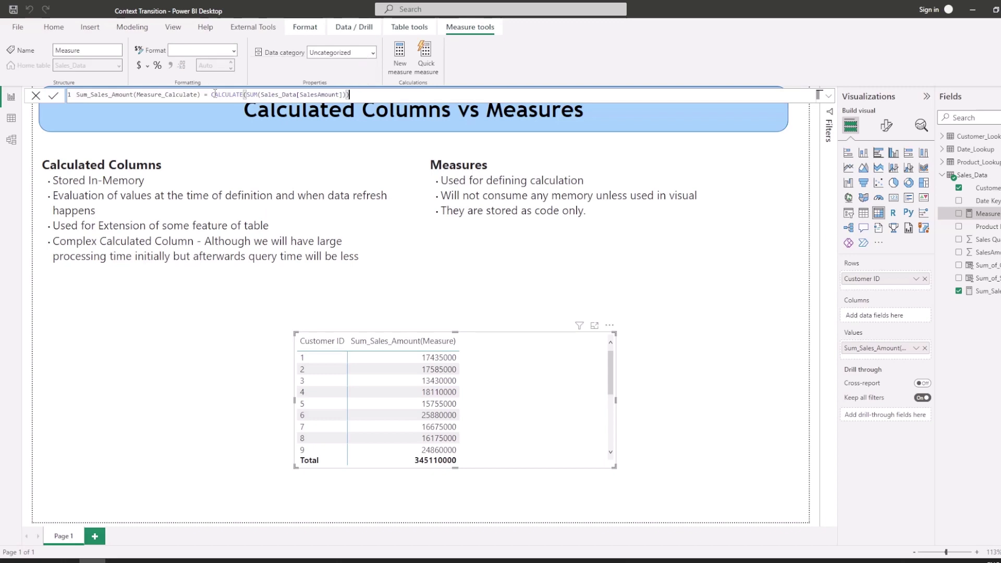
{"action": "key", "text": "Return"}
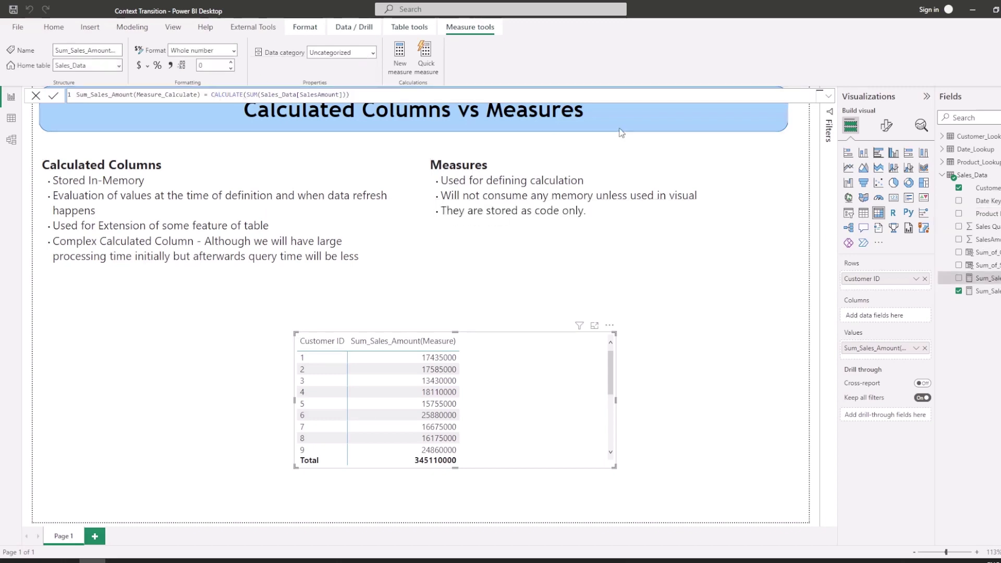
Add Sum_Sales_Amount(Measure_Calculate) to the values of the widened matrix and sort it descending by Sum_Sales_Amount(Measure)
{"action": "left_click_drag", "start_coordinate": [989, 279], "coordinate": [893, 358]}
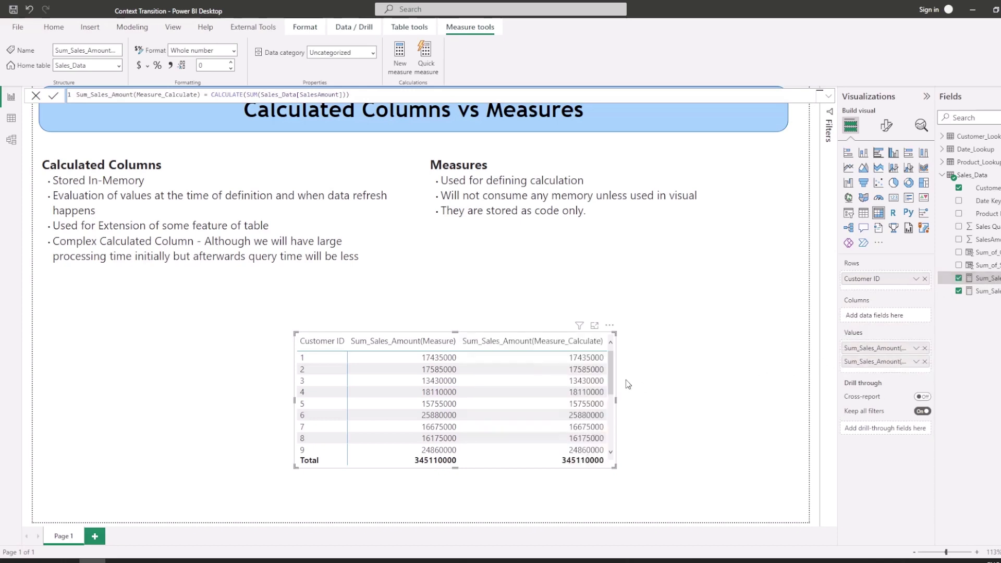
{"action": "left_click_drag", "start_coordinate": [615, 400], "coordinate": [655, 401]}
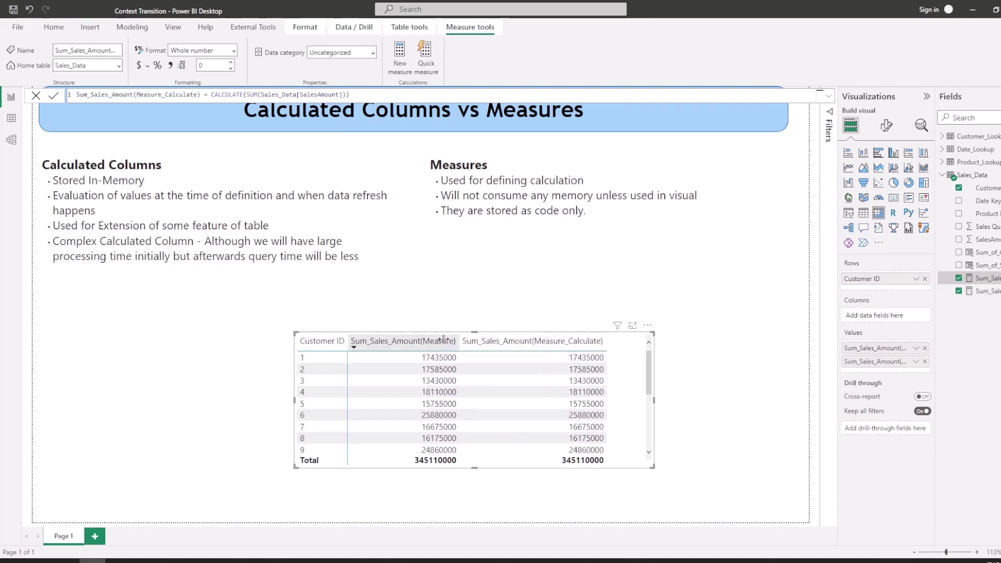
{"action": "left_click", "coordinate": [418, 344]}
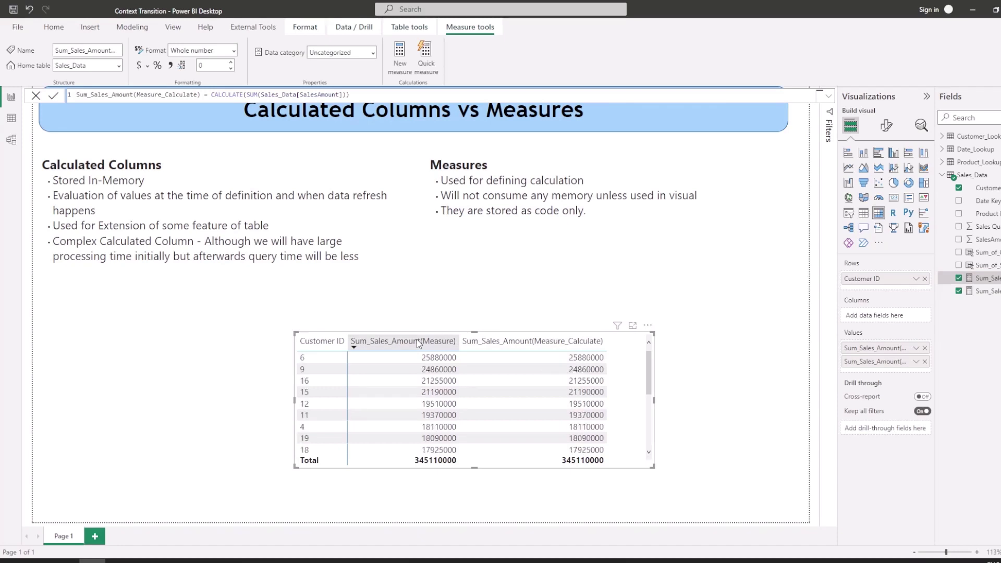